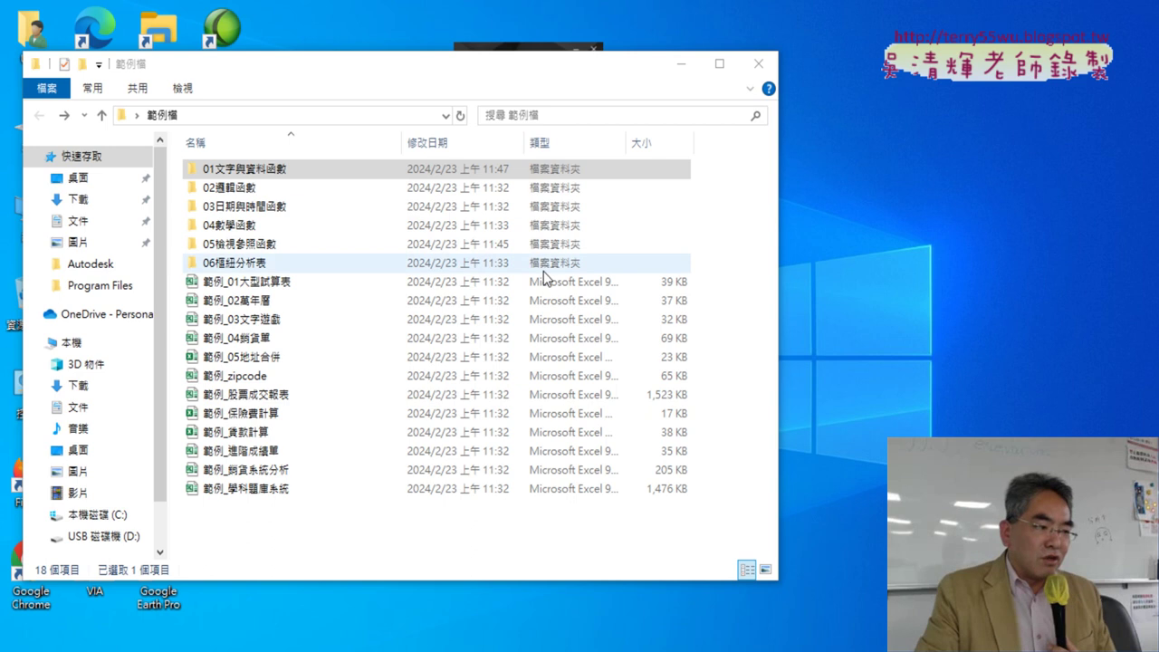
- Go into the 01文字與資料函數 folder and open the 範例_選課資料 workbook in Excel
{"action": "double_click", "coordinate": [308, 174]}
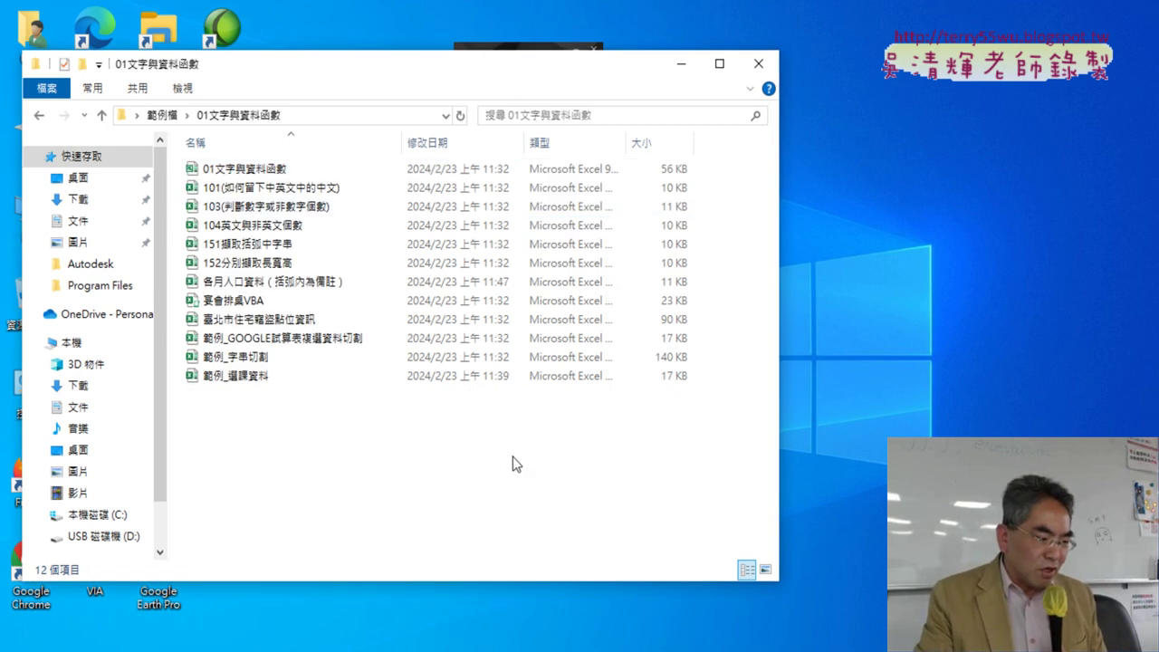
{"action": "left_click", "coordinate": [431, 379]}
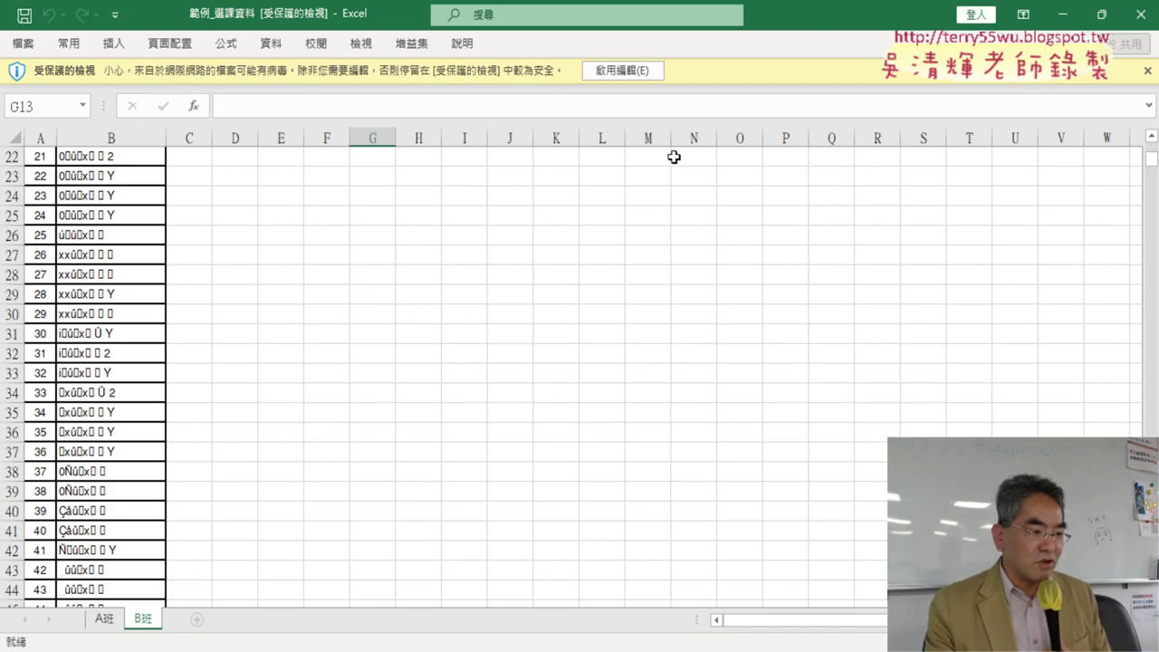
- Enable editing on the protected workbook and switch to the A班 sheet
{"action": "left_click", "coordinate": [637, 72]}
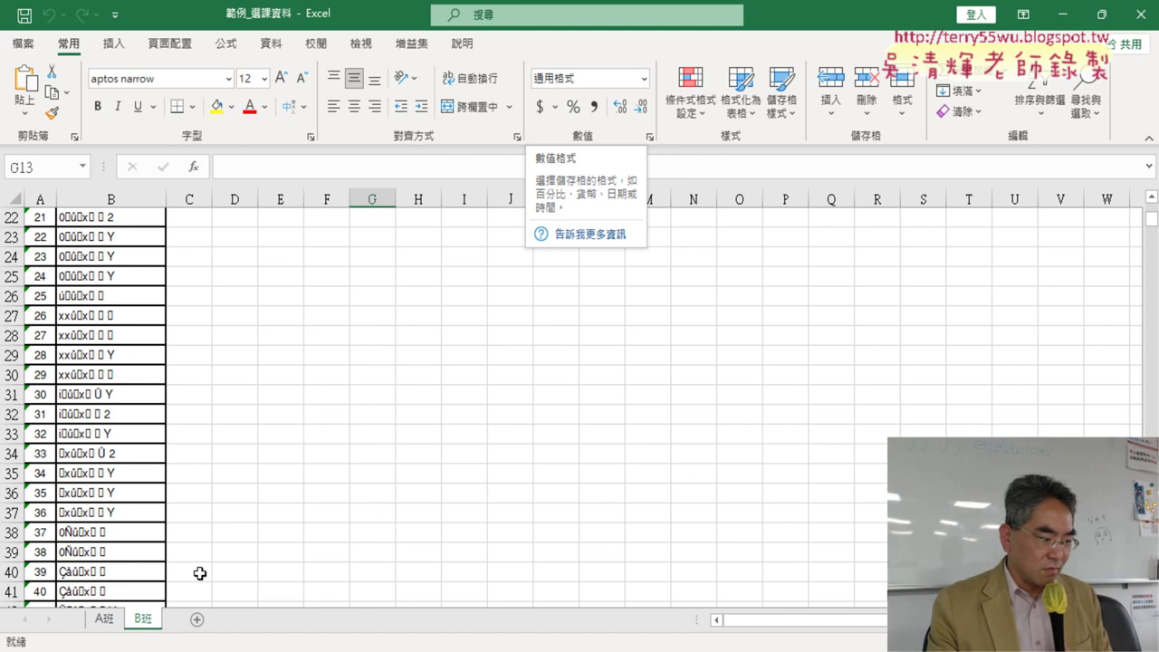
{"action": "left_click", "coordinate": [107, 620]}
{"action": "left_click", "coordinate": [143, 619]}
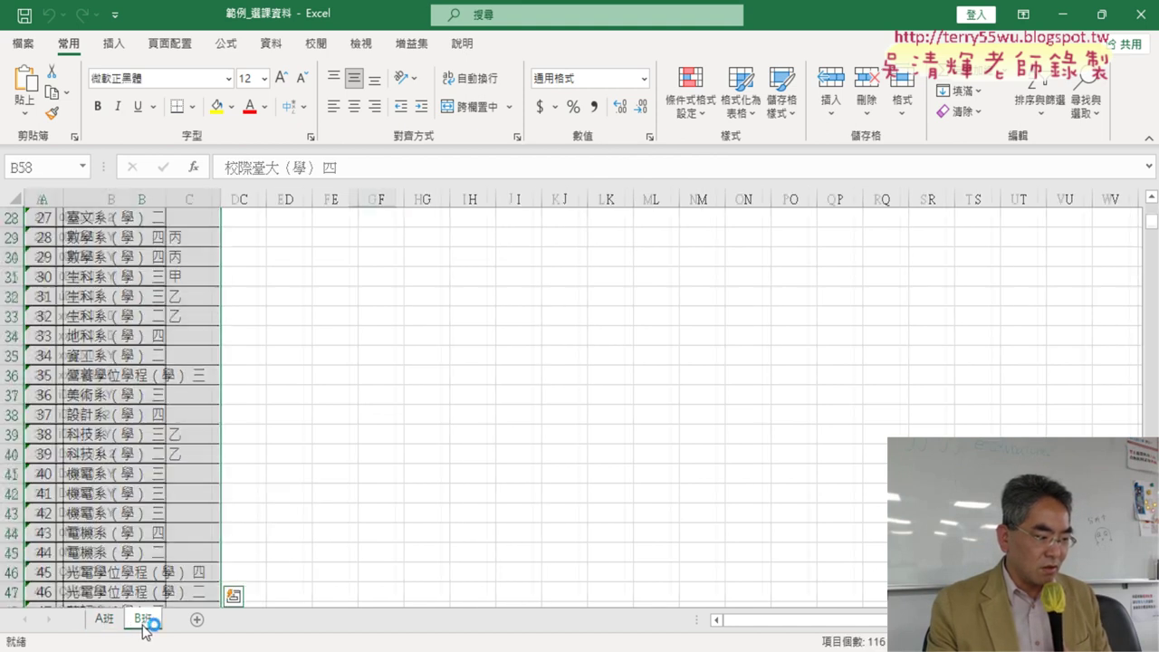
{"action": "left_click", "coordinate": [105, 620]}
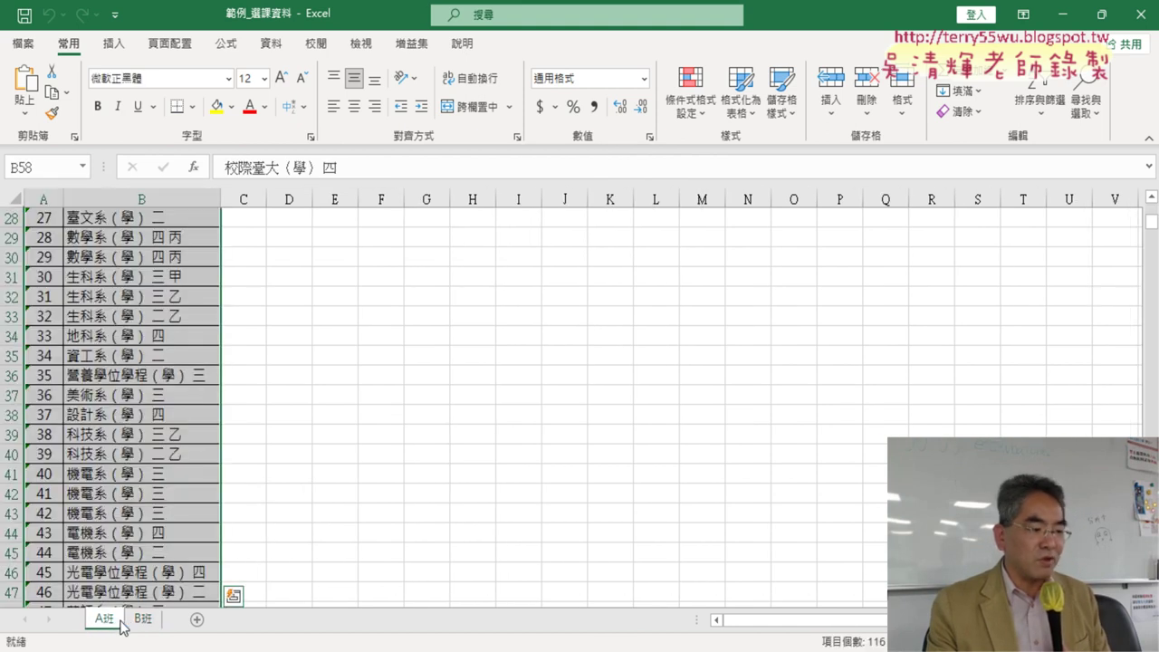
{"action": "scroll", "coordinate": [331, 462], "scroll_direction": "up", "scroll_amount": 9}
{"action": "left_click", "coordinate": [391, 373]}
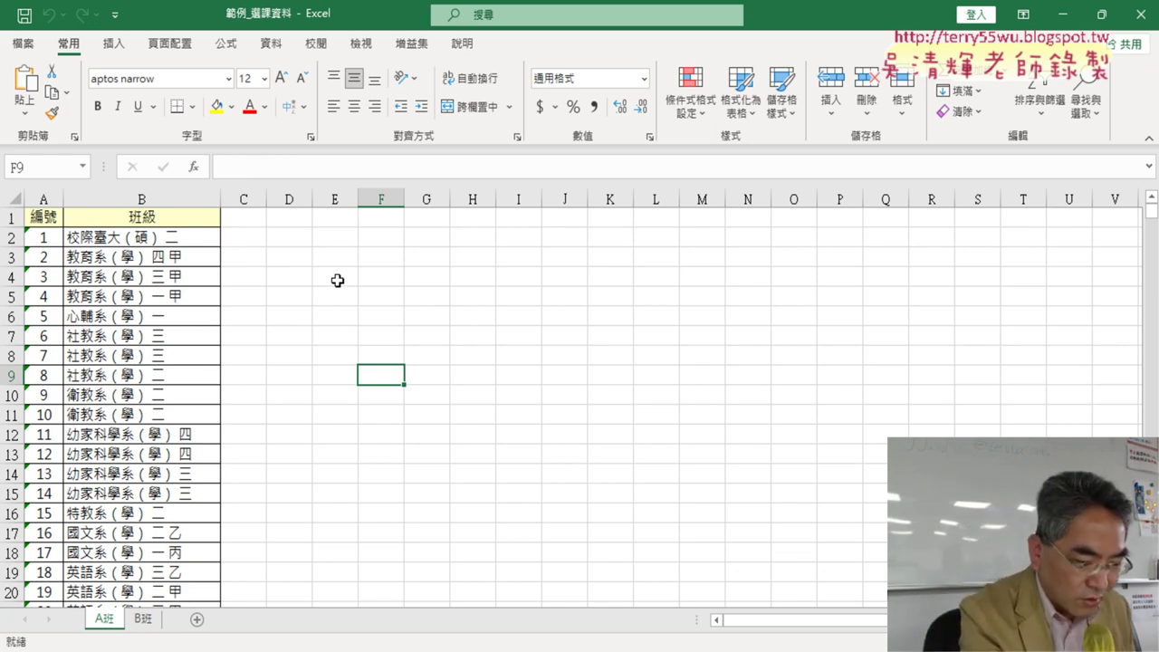
- Select the 班級 column B, look through its class names, then select B2
{"action": "left_click", "coordinate": [138, 190]}
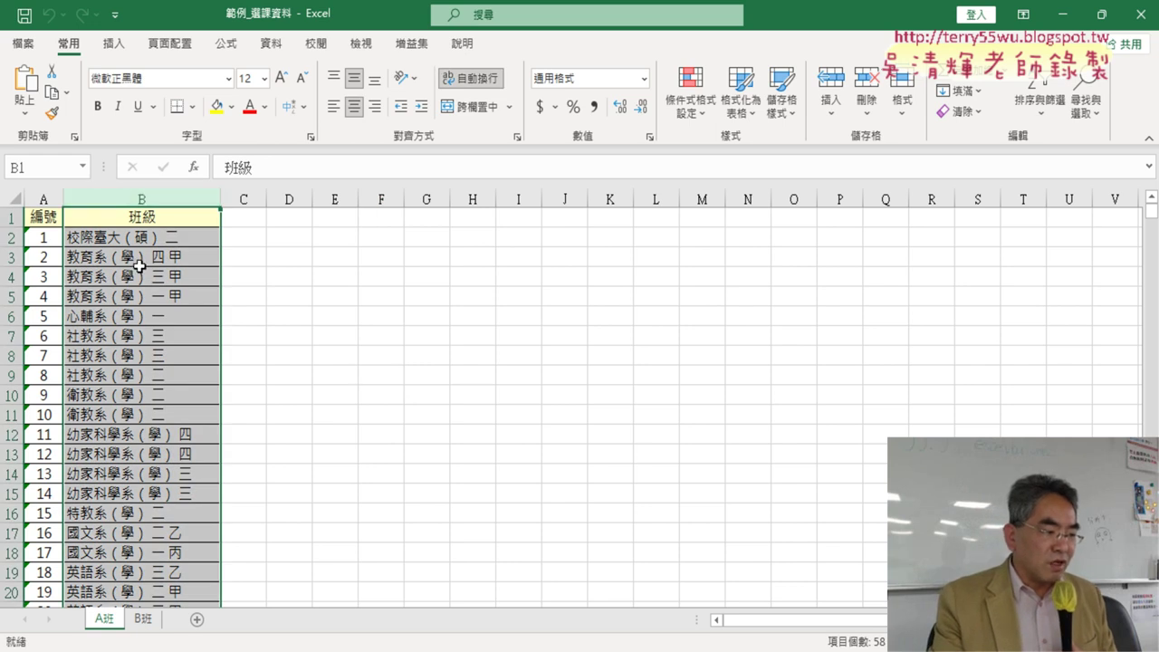
{"action": "scroll", "coordinate": [155, 408], "scroll_direction": "down", "scroll_amount": 2}
{"action": "scroll", "coordinate": [155, 412], "scroll_direction": "down", "scroll_amount": 7}
{"action": "scroll", "coordinate": [159, 411], "scroll_direction": "down", "scroll_amount": 4}
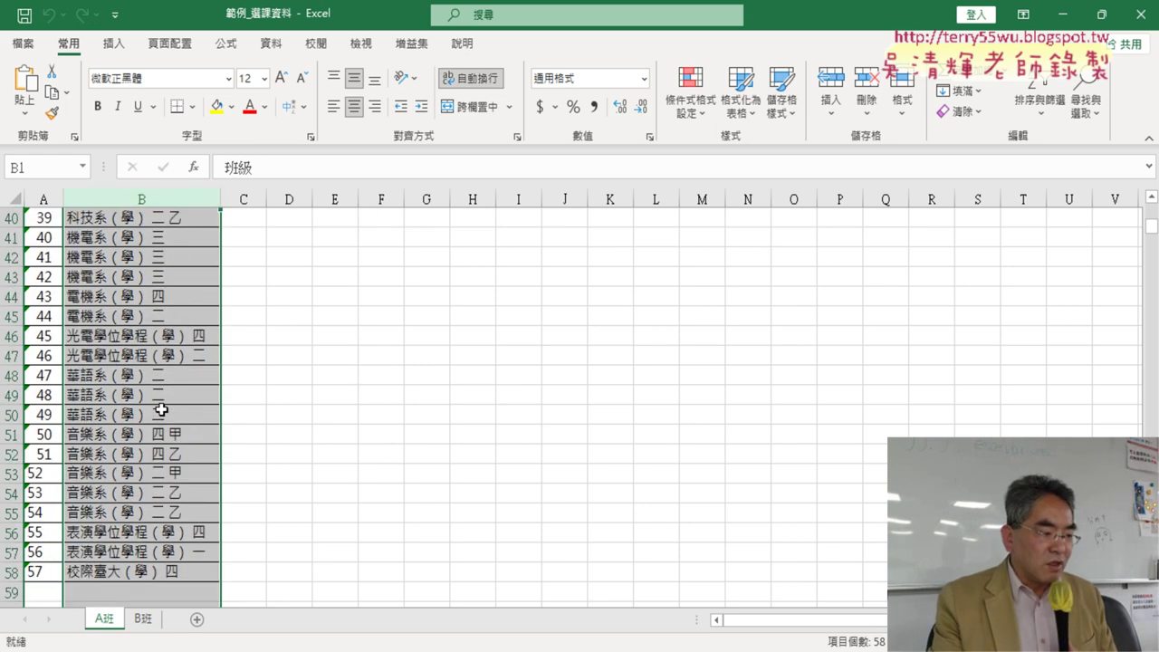
{"action": "scroll", "coordinate": [162, 411], "scroll_direction": "down", "scroll_amount": 3}
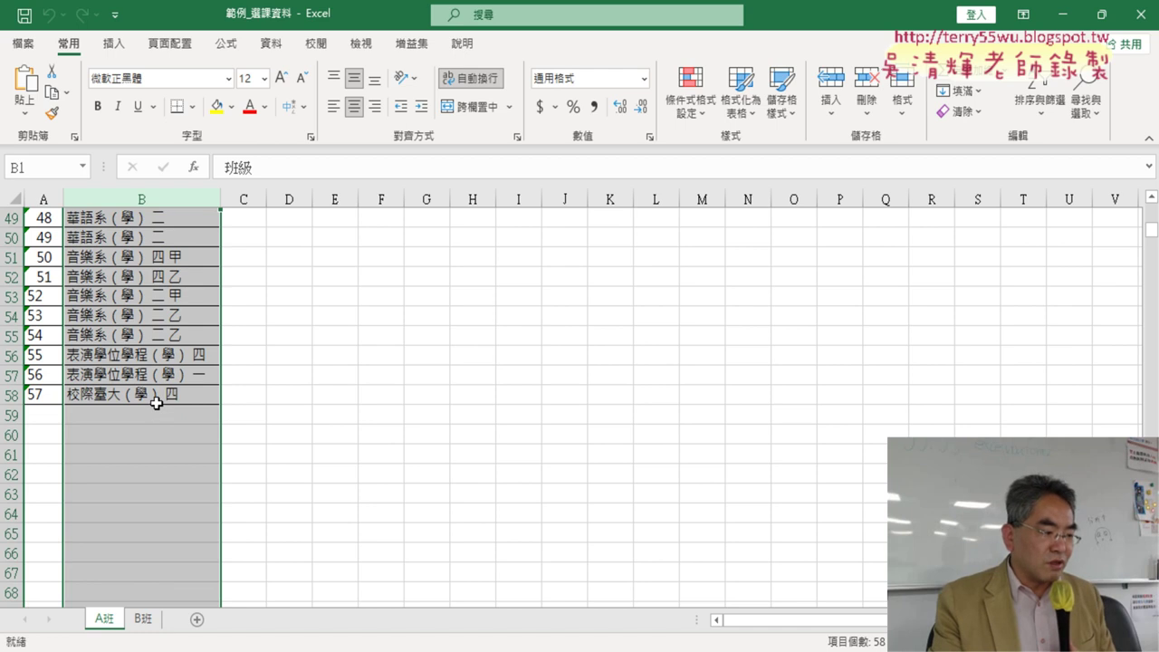
{"action": "scroll", "coordinate": [156, 405], "scroll_direction": "up", "scroll_amount": 7}
{"action": "scroll", "coordinate": [155, 407], "scroll_direction": "up", "scroll_amount": 7}
{"action": "scroll", "coordinate": [155, 406], "scroll_direction": "up", "scroll_amount": 2}
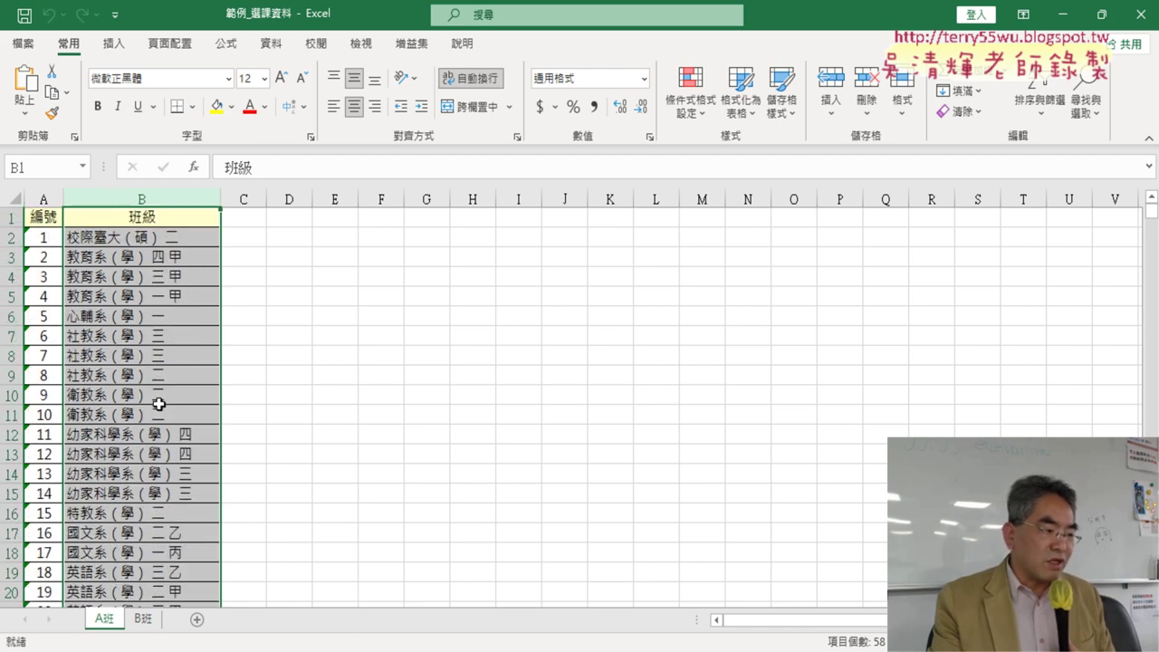
{"action": "left_click", "coordinate": [99, 237]}
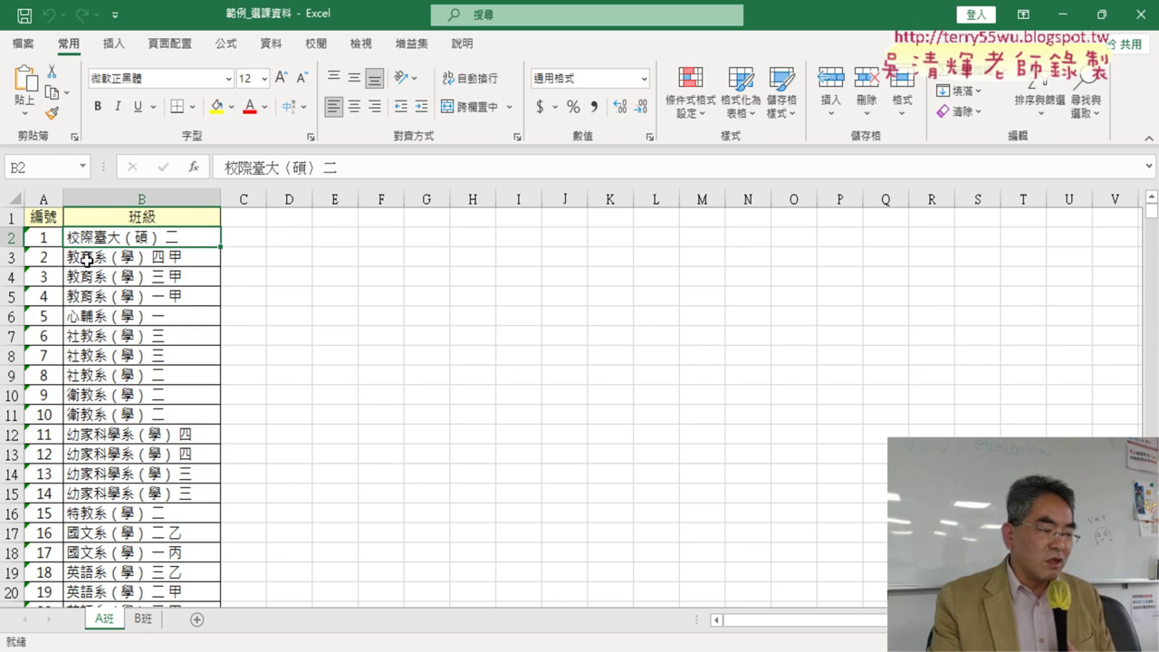
- Widen column C and enter the header 系所 in cell C1
{"action": "left_click_drag", "start_coordinate": [266, 199], "coordinate": [291, 199]}
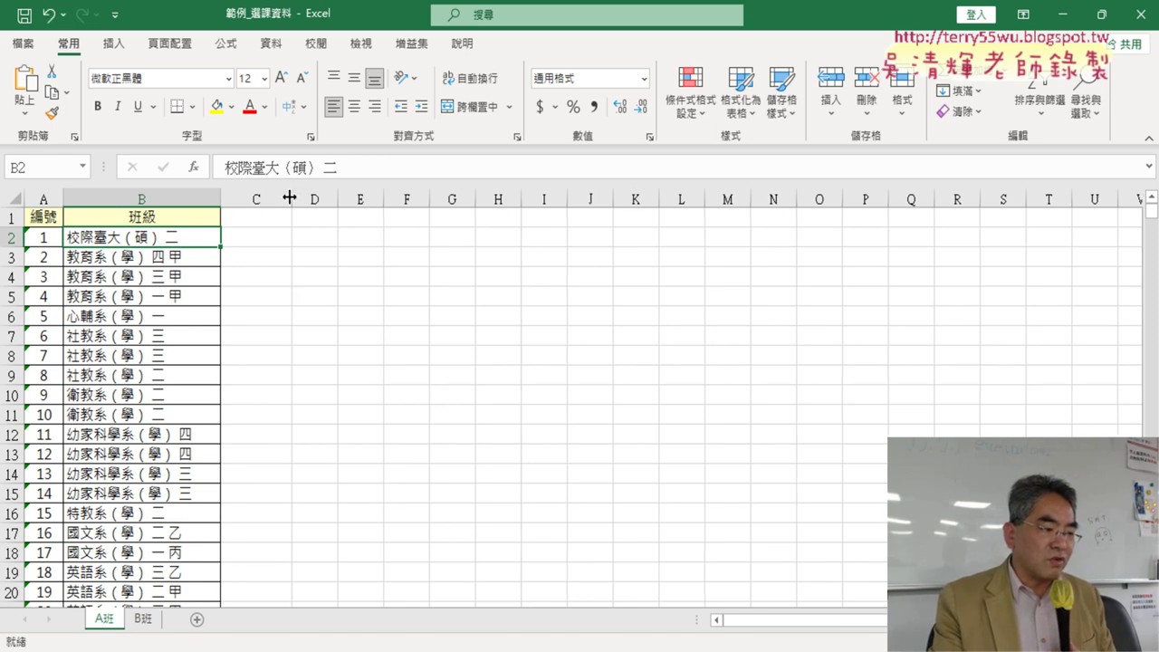
{"action": "left_click", "coordinate": [270, 218]}
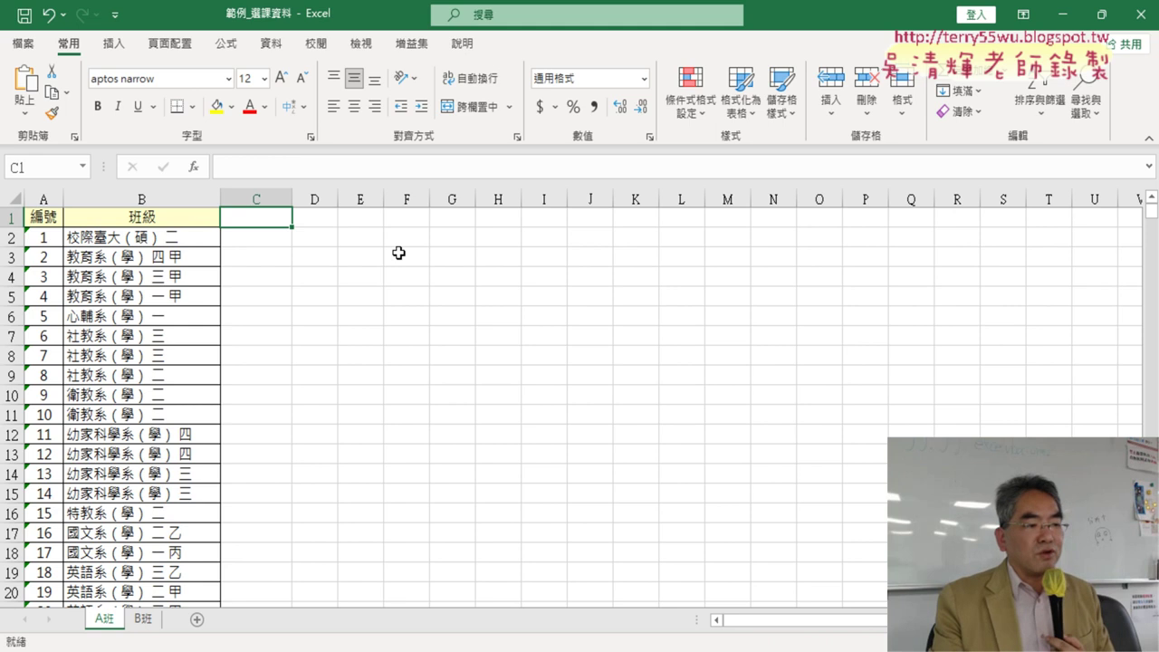
{"action": "left_click", "coordinate": [115, 47]}
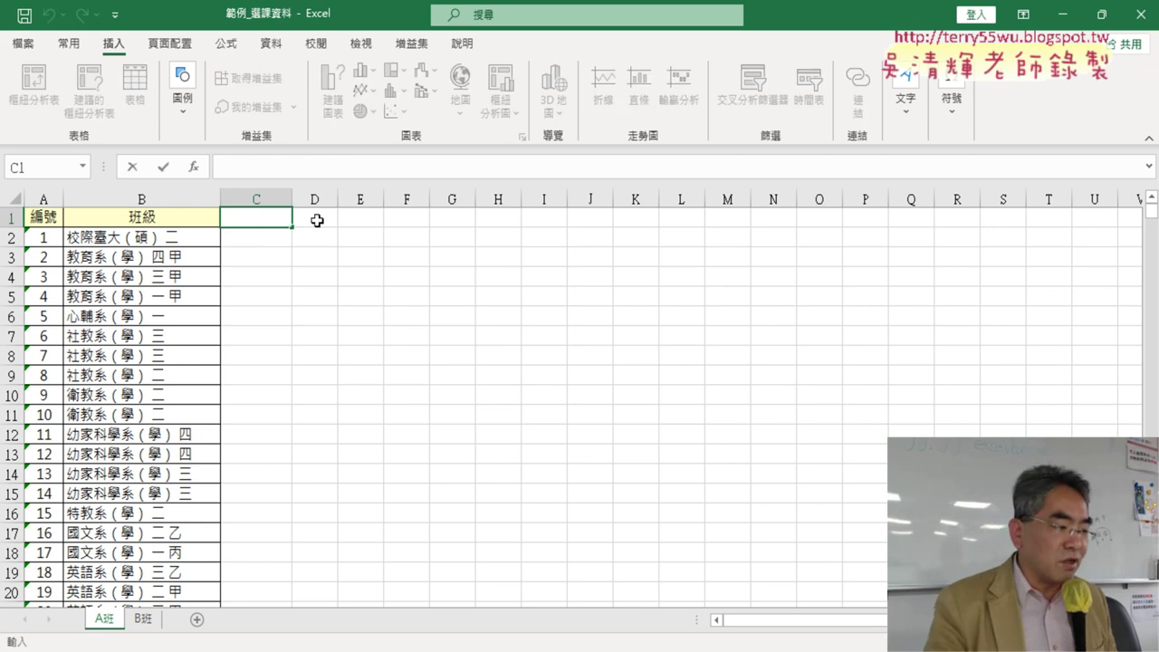
{"action": "type", "text": "ㄒㄧ"}
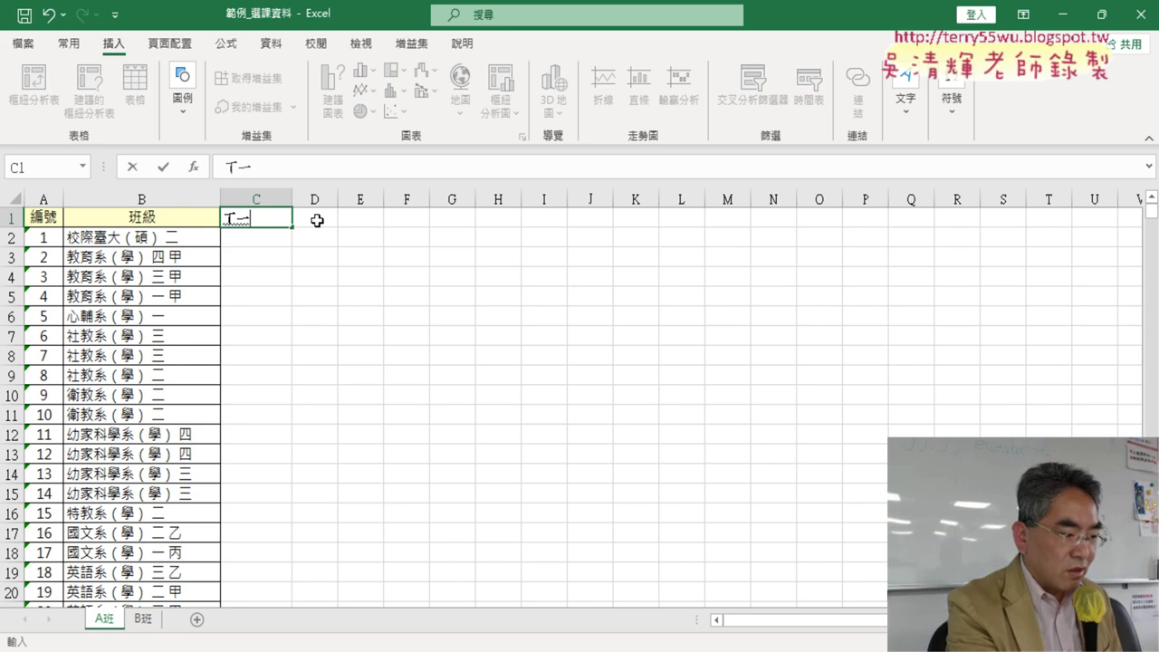
{"action": "type", "text": "4"}
{"action": "type", "text": "ㄙㄨ"}
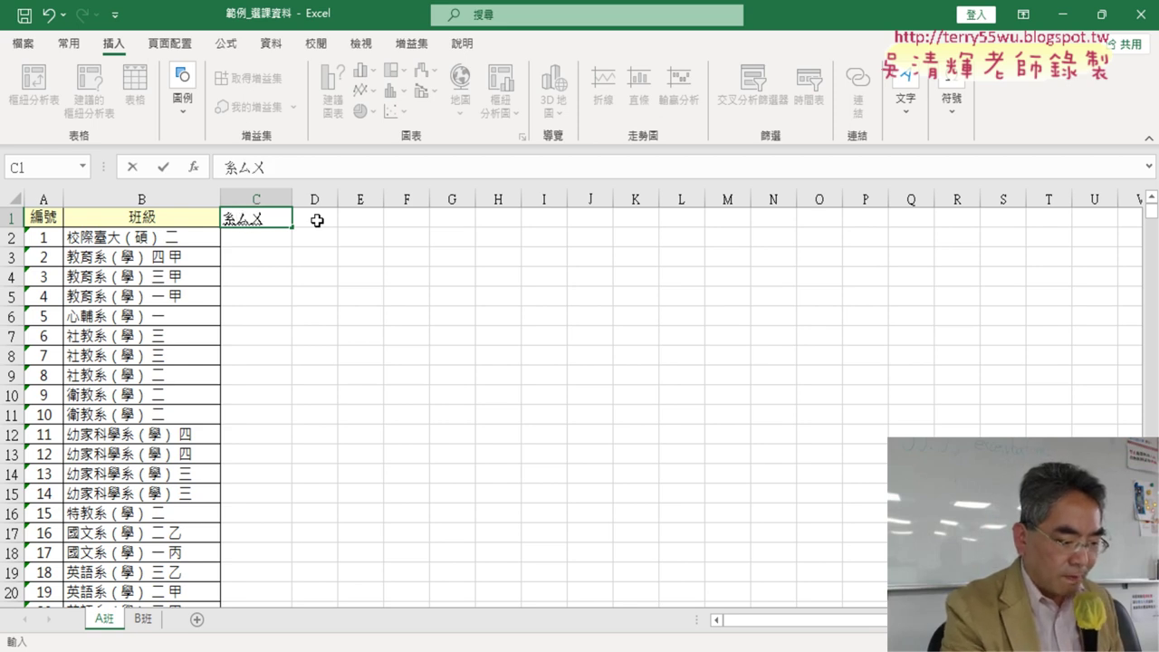
{"action": "type", "text": "ㄛ3"}
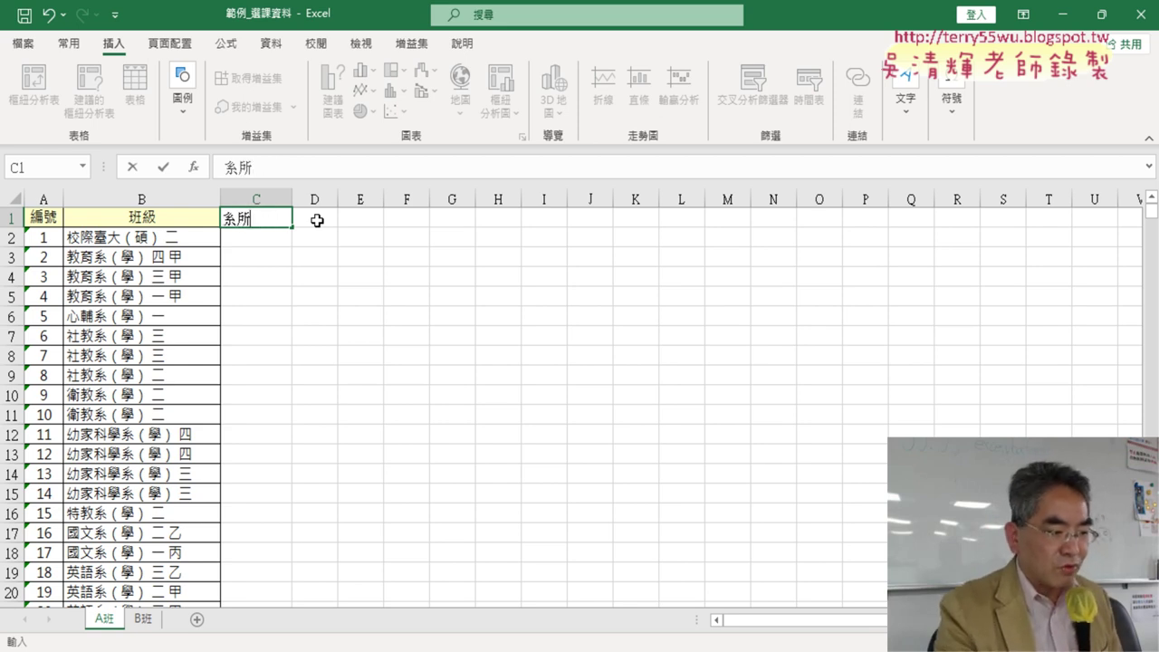
{"action": "key", "text": "Return"}
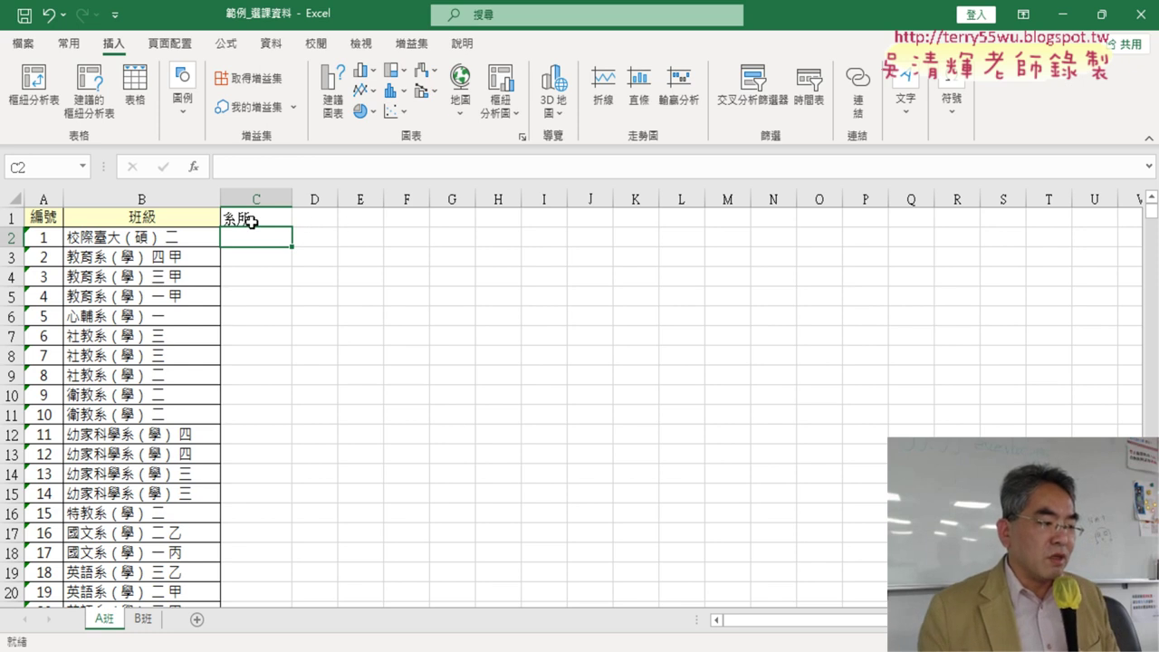
{"action": "left_click", "coordinate": [256, 218]}
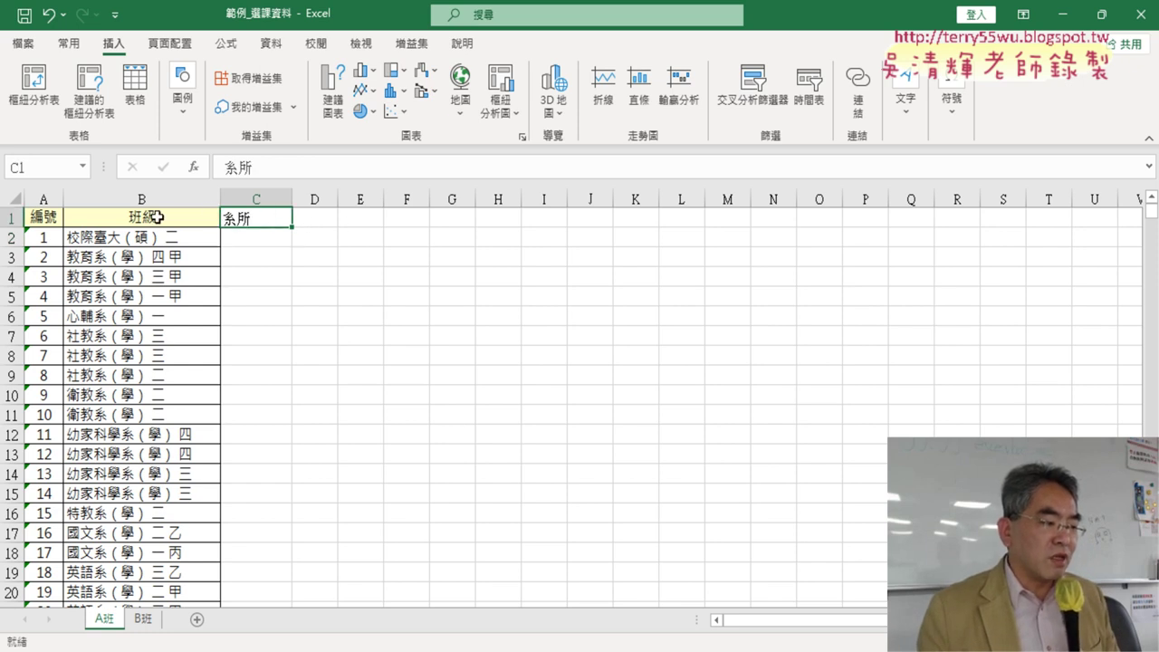
{"action": "left_click", "coordinate": [154, 219]}
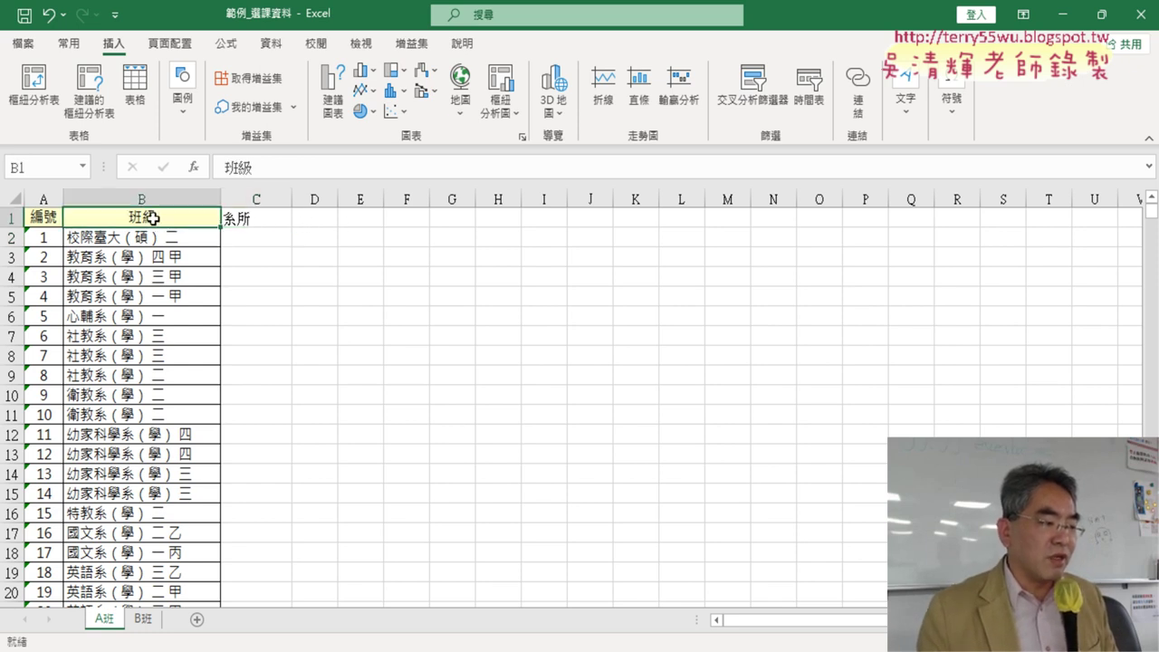
{"action": "left_click", "coordinate": [68, 44]}
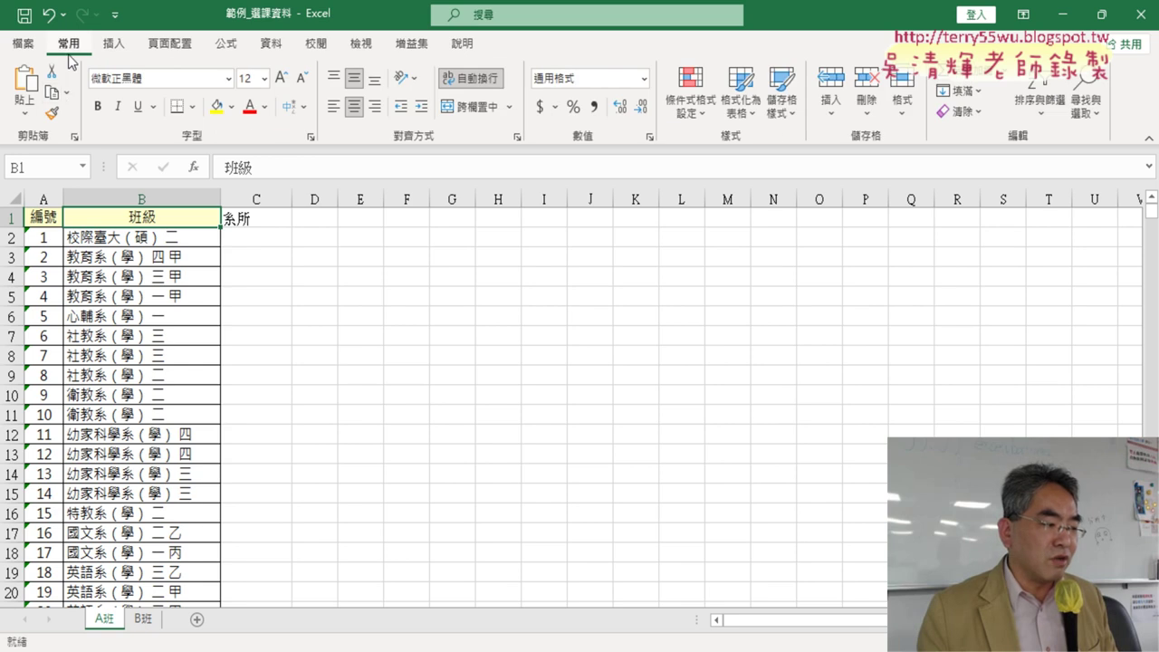
{"action": "left_click", "coordinate": [53, 114]}
{"action": "left_click", "coordinate": [268, 224]}
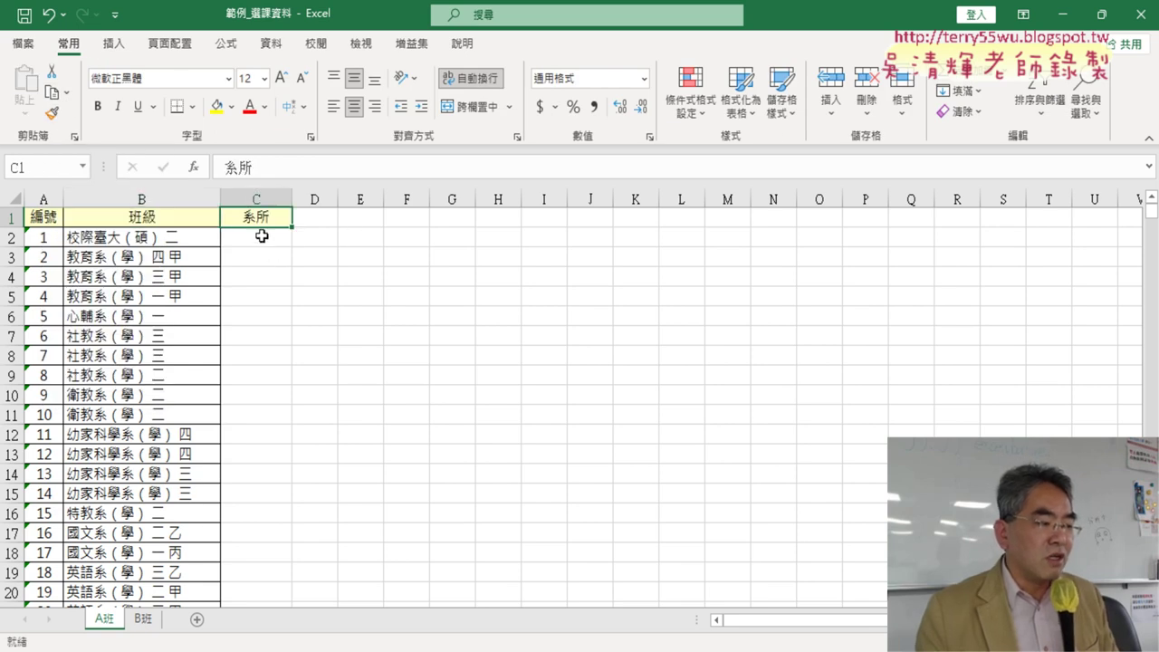
{"action": "left_click", "coordinate": [262, 235]}
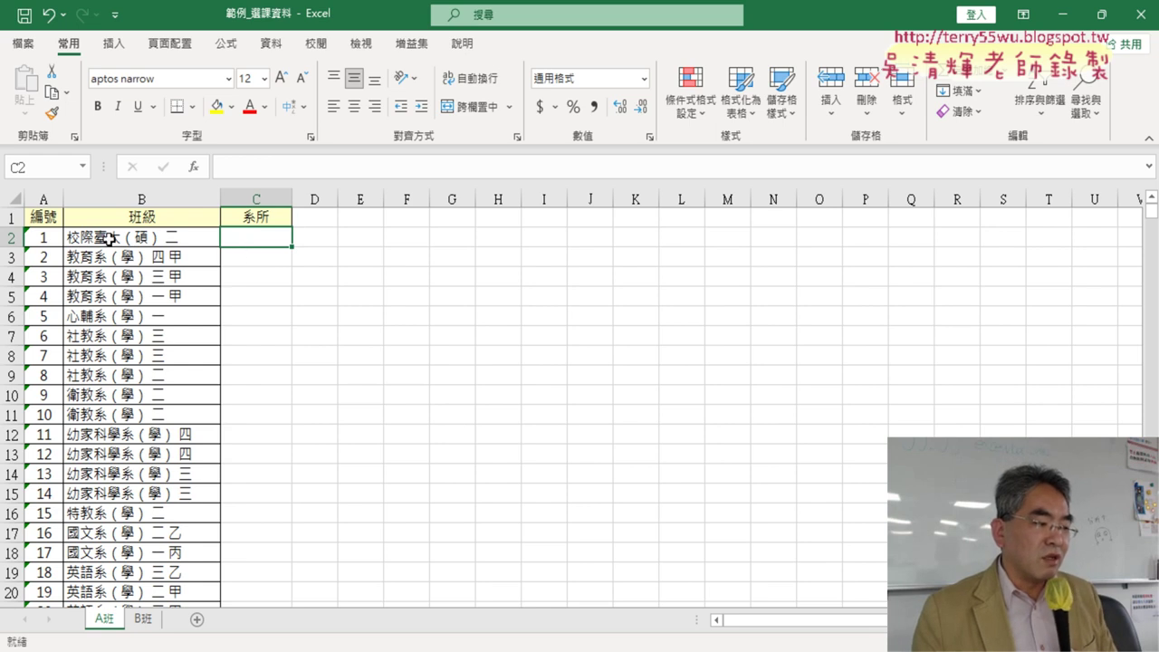
- Inspect the class names in B2 and B3, scan the list down to row 58, then select C2
{"action": "double_click", "coordinate": [113, 238]}
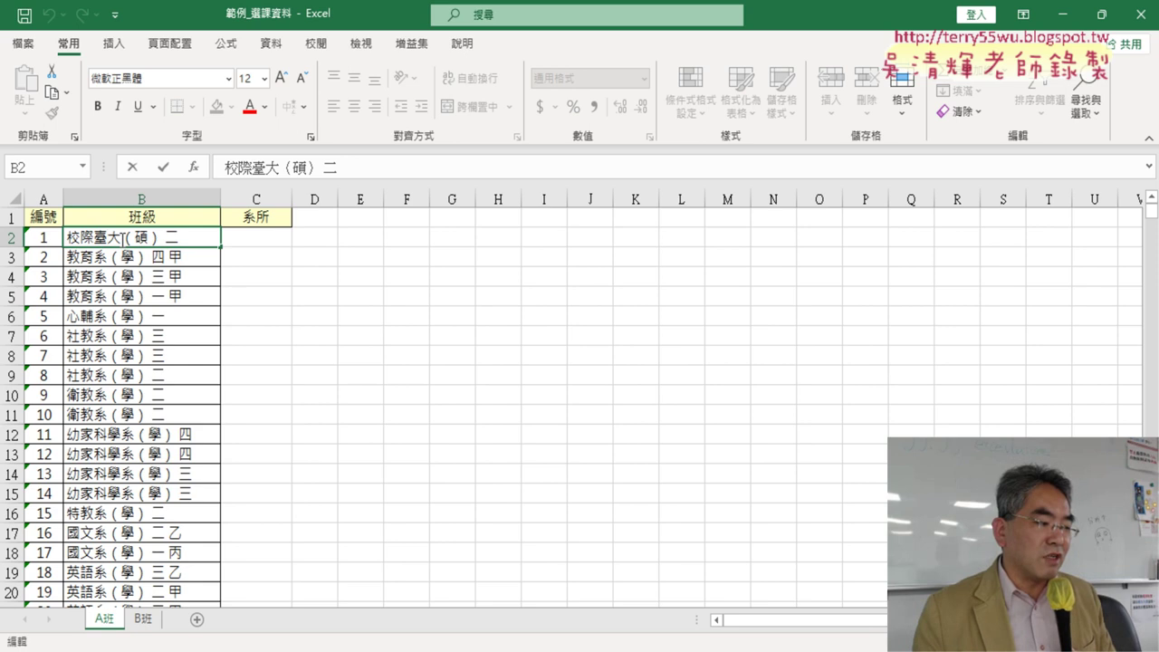
{"action": "left_click_drag", "start_coordinate": [121, 239], "coordinate": [66, 238]}
{"action": "double_click", "coordinate": [109, 258]}
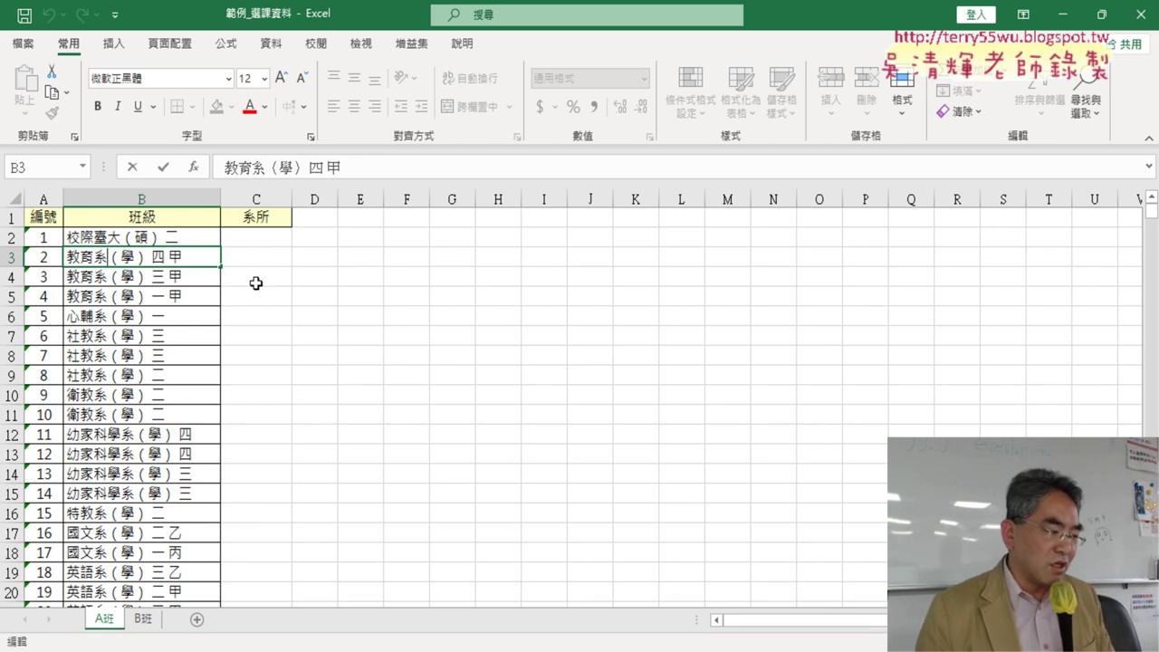
{"action": "scroll", "coordinate": [181, 252], "scroll_direction": "down", "scroll_amount": 2}
{"action": "scroll", "coordinate": [181, 252], "scroll_direction": "down", "scroll_amount": 3}
{"action": "scroll", "coordinate": [178, 267], "scroll_direction": "down", "scroll_amount": 4}
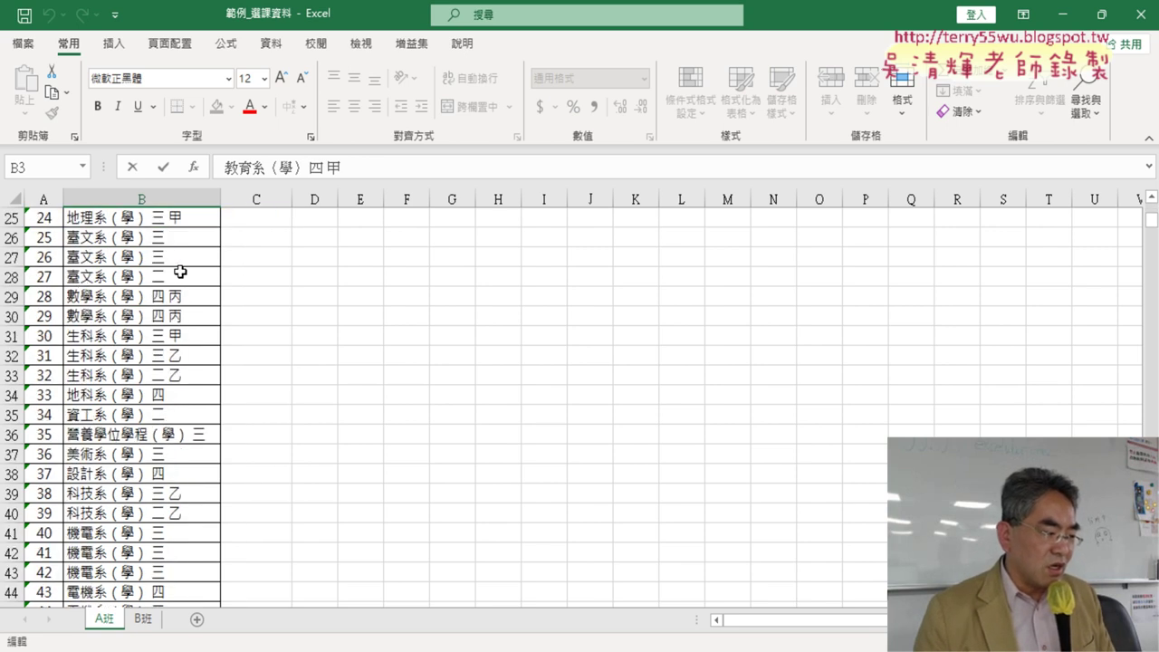
{"action": "scroll", "coordinate": [177, 267], "scroll_direction": "down", "scroll_amount": 3}
{"action": "scroll", "coordinate": [181, 276], "scroll_direction": "down", "scroll_amount": 2}
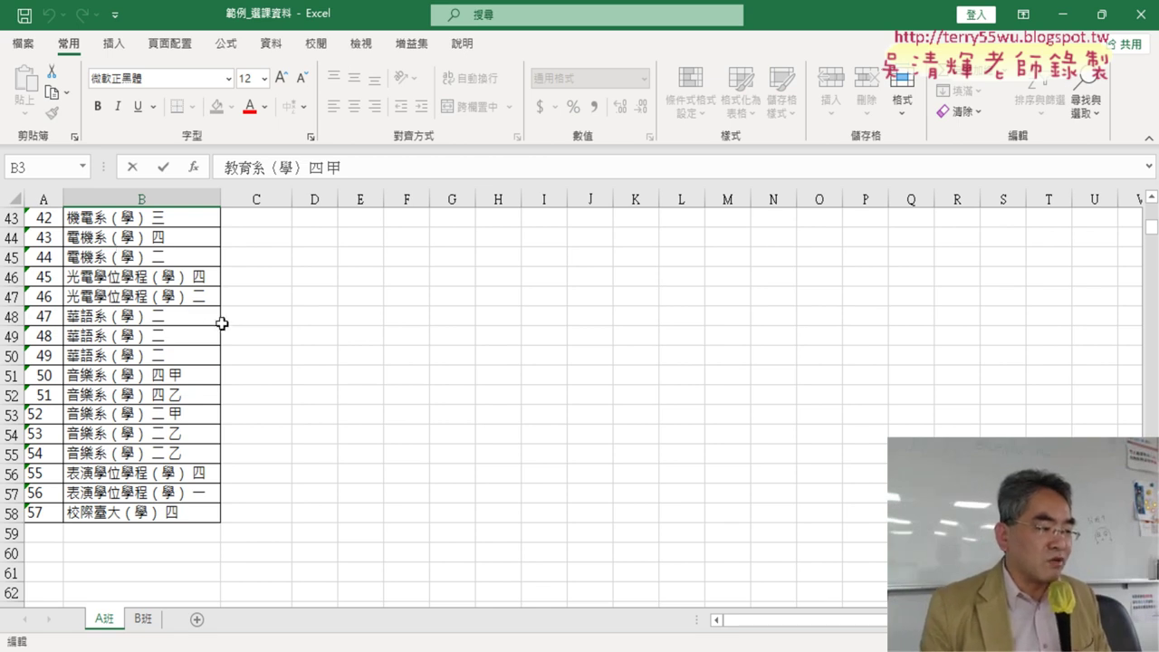
{"action": "scroll", "coordinate": [253, 330], "scroll_direction": "up", "scroll_amount": 9}
{"action": "scroll", "coordinate": [267, 308], "scroll_direction": "up", "scroll_amount": 5}
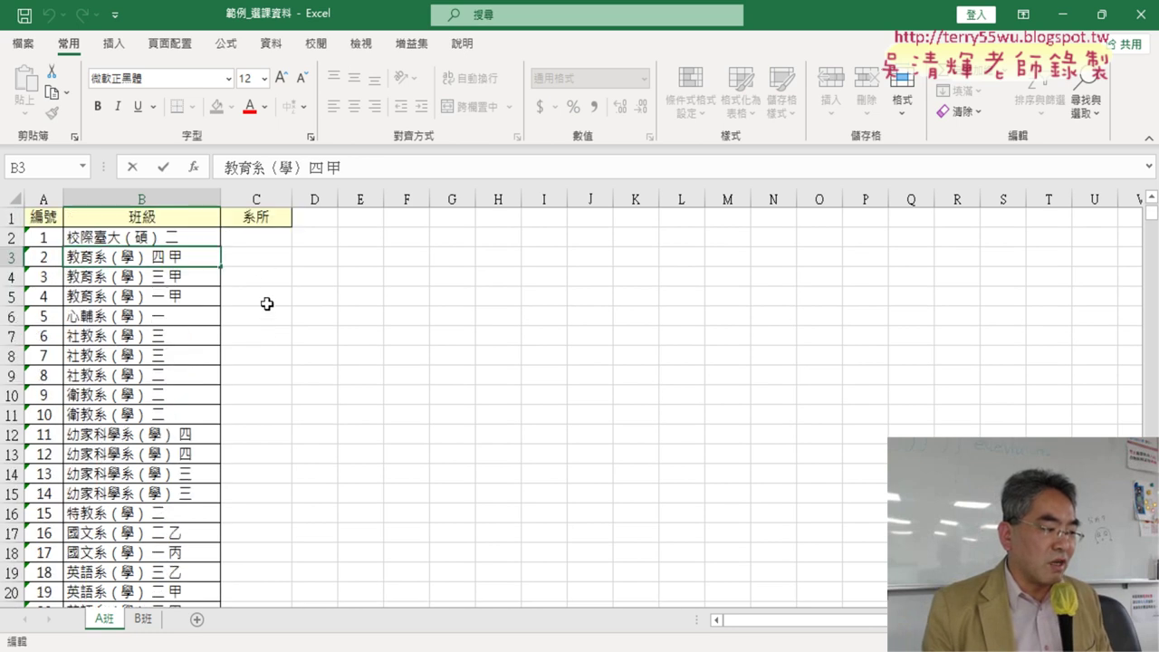
{"action": "left_click", "coordinate": [269, 236]}
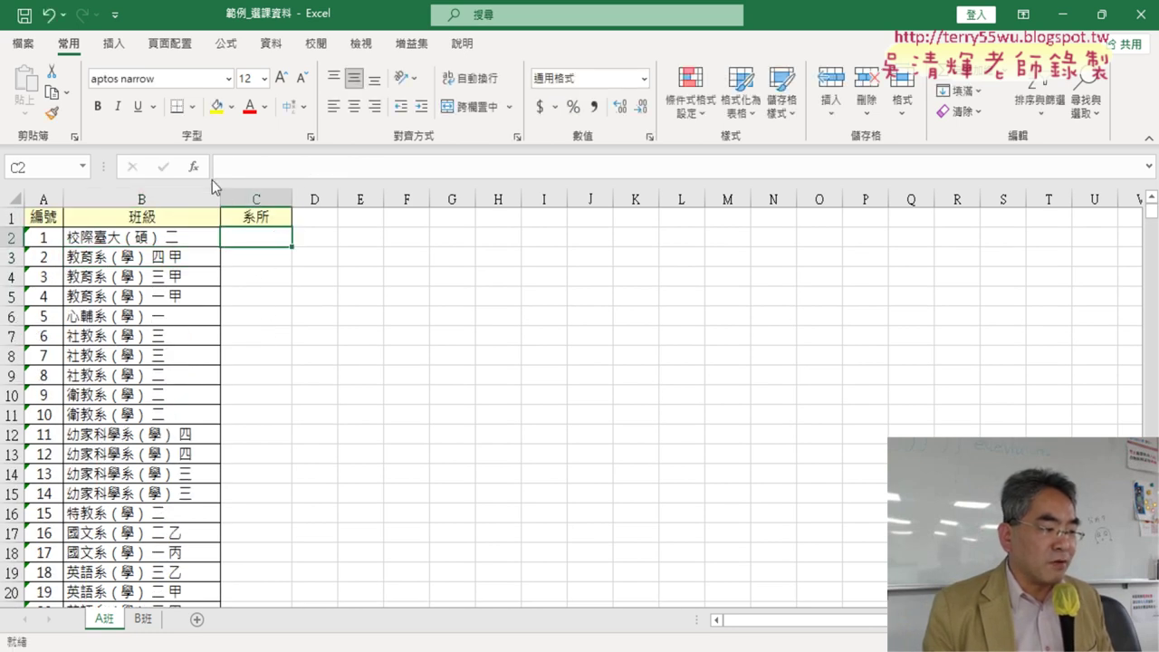
- Open Insert Function for C2, filter to the 文字 category, and choose LEFT
{"action": "left_click", "coordinate": [196, 169]}
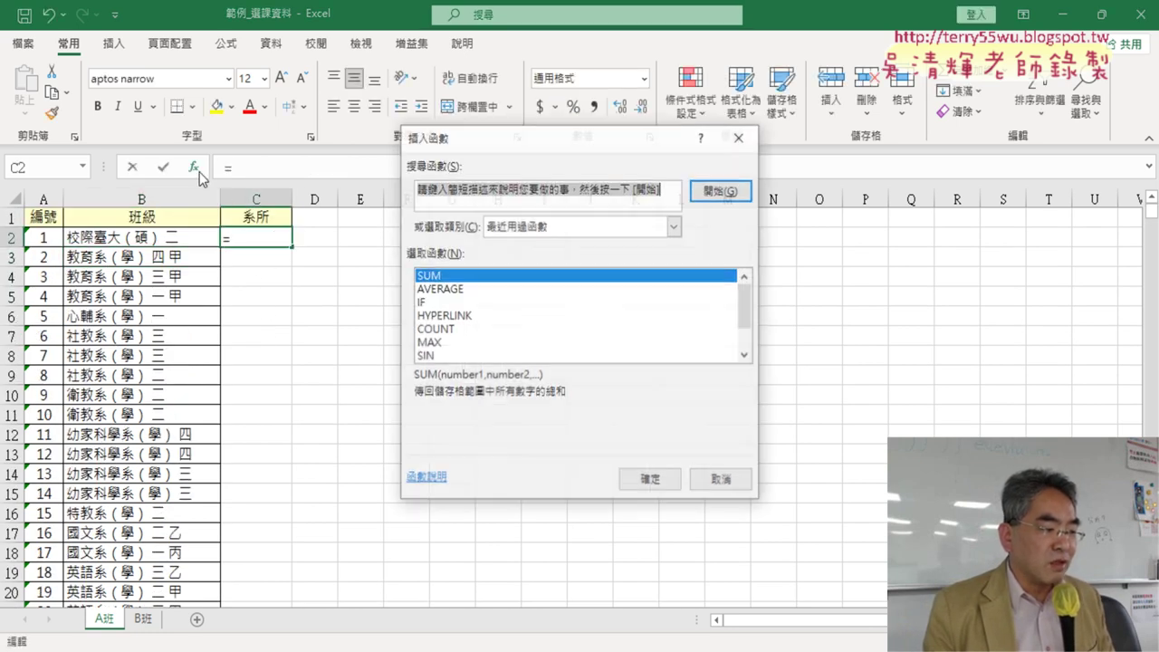
{"action": "left_click", "coordinate": [582, 226]}
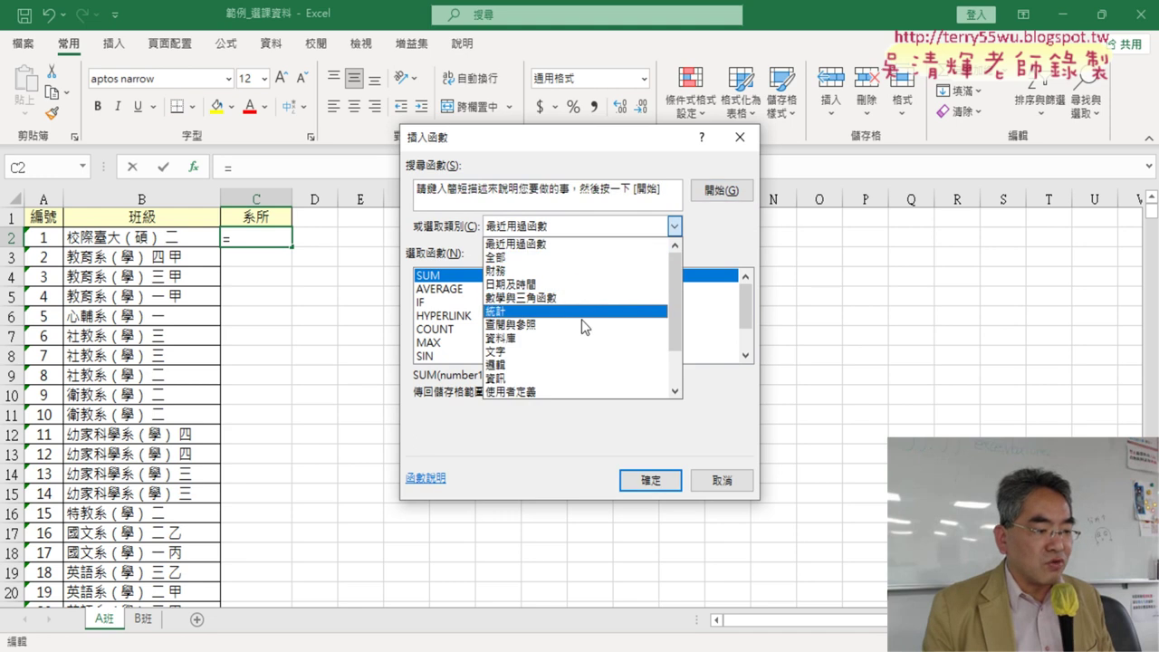
{"action": "left_click", "coordinate": [588, 354]}
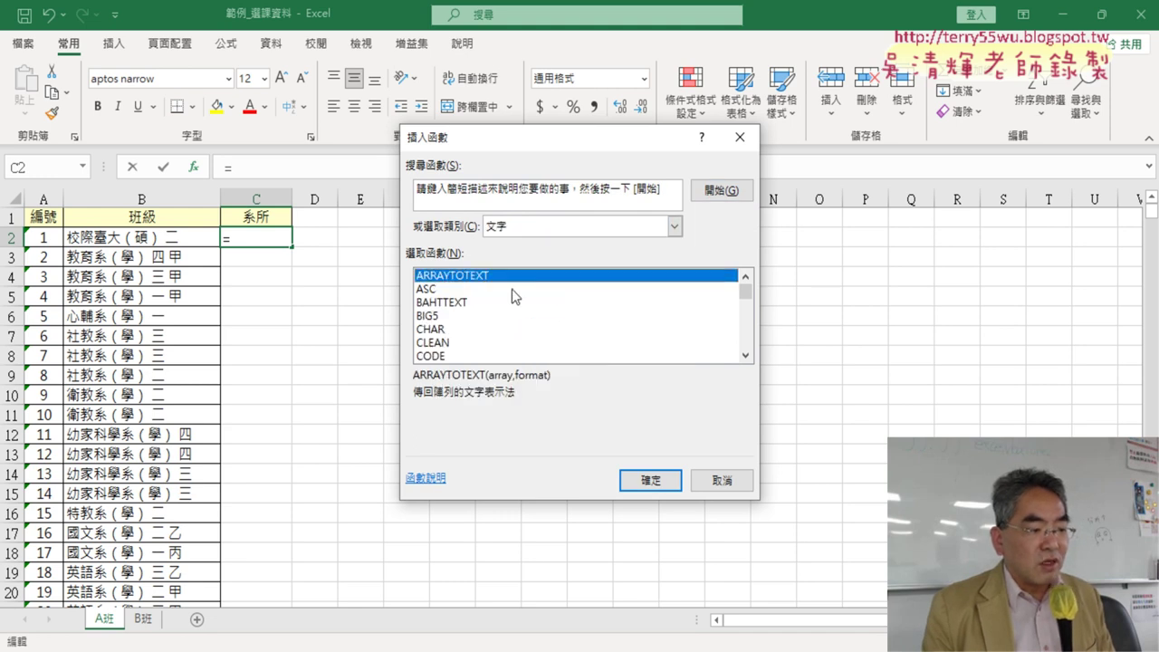
{"action": "left_click", "coordinate": [744, 356]}
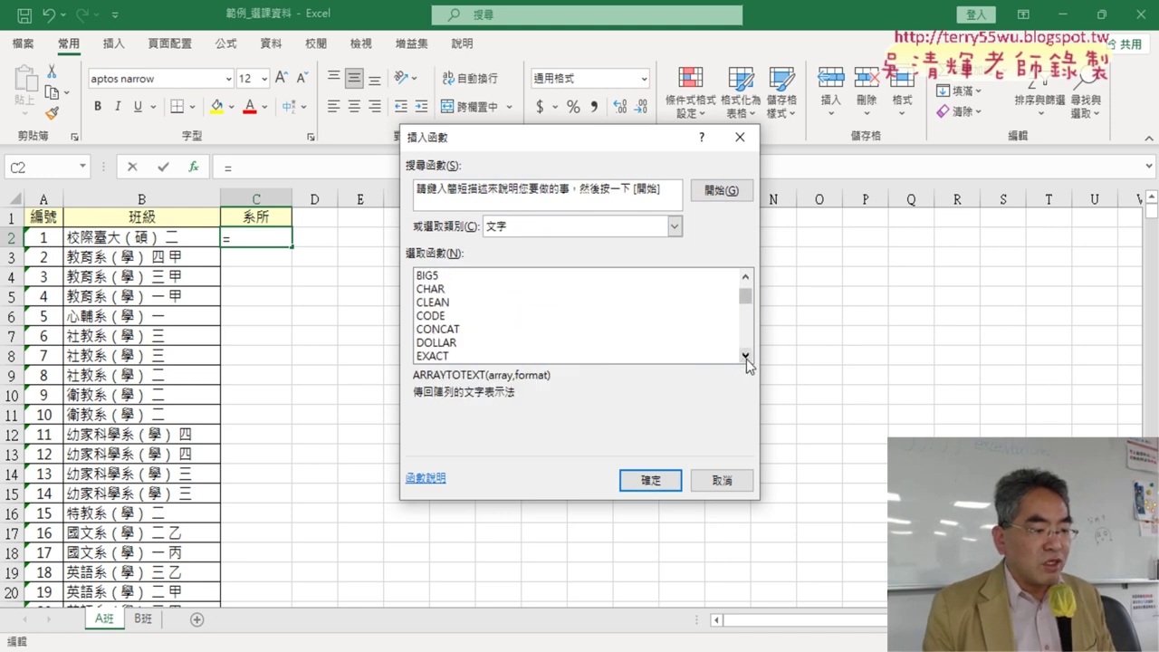
{"action": "left_click", "coordinate": [460, 329]}
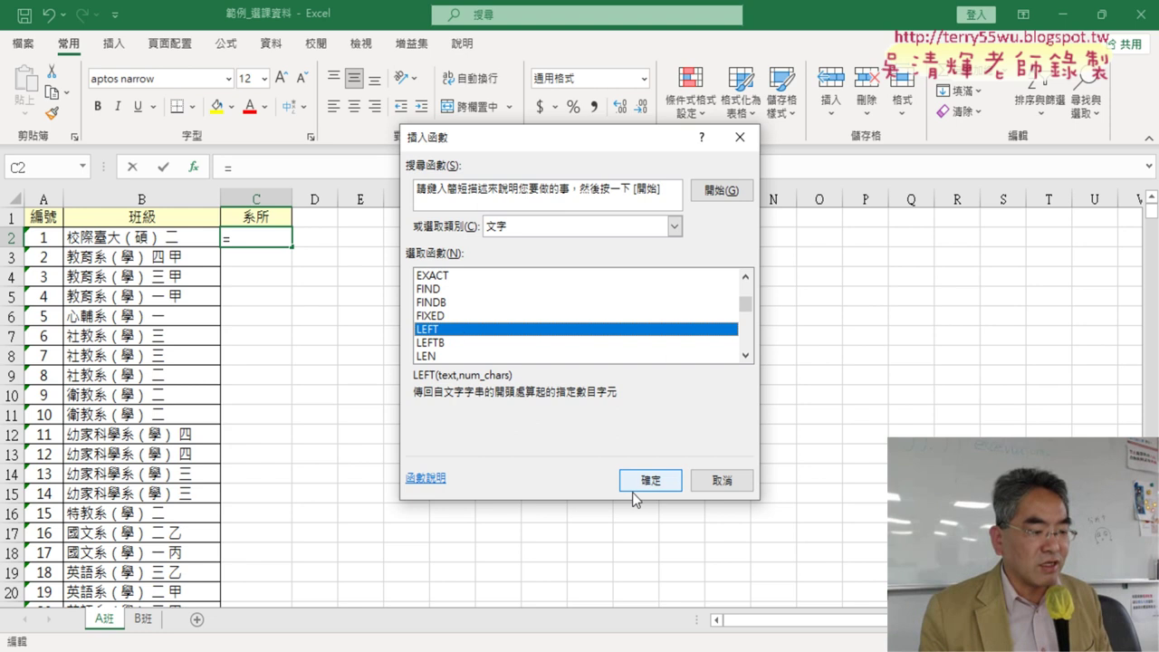
- Enter =LEFT(B2,3) in C2 so it returns 校際臺
{"action": "left_click", "coordinate": [664, 478]}
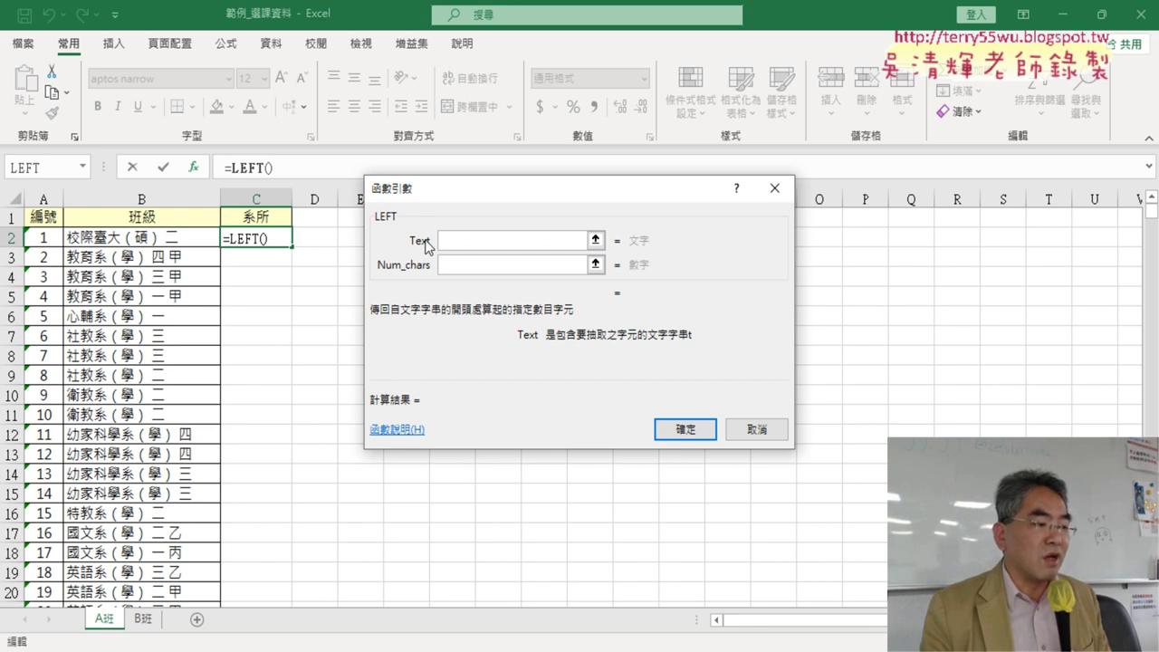
{"action": "left_click", "coordinate": [160, 239]}
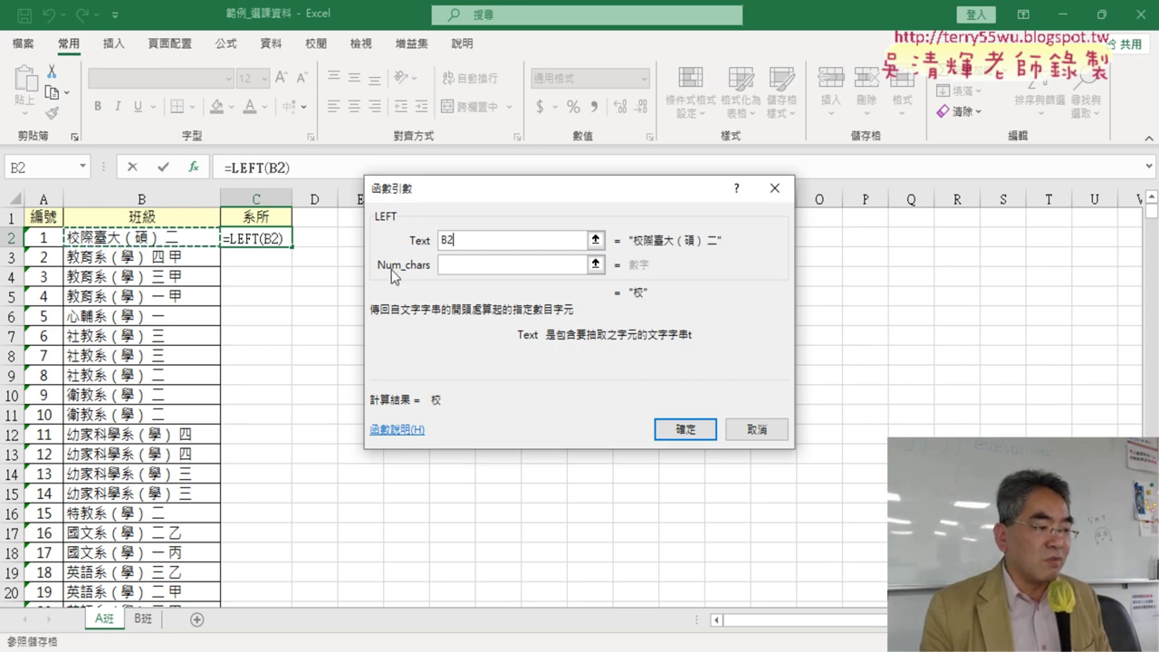
{"action": "left_click", "coordinate": [444, 265]}
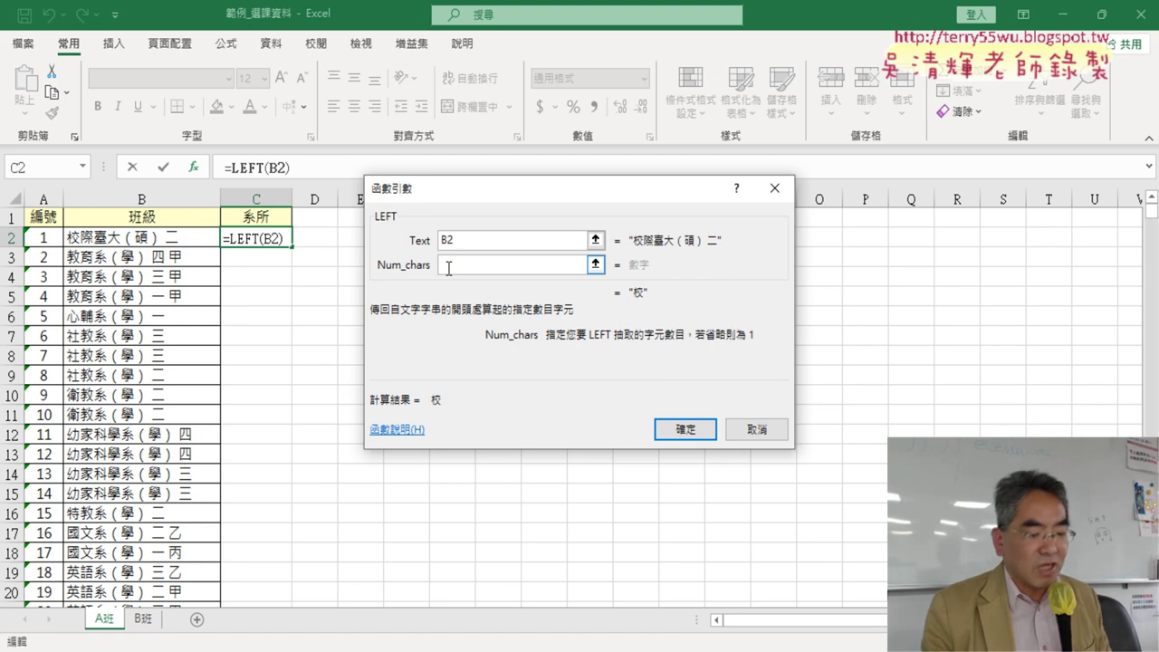
{"action": "type", "text": "3"}
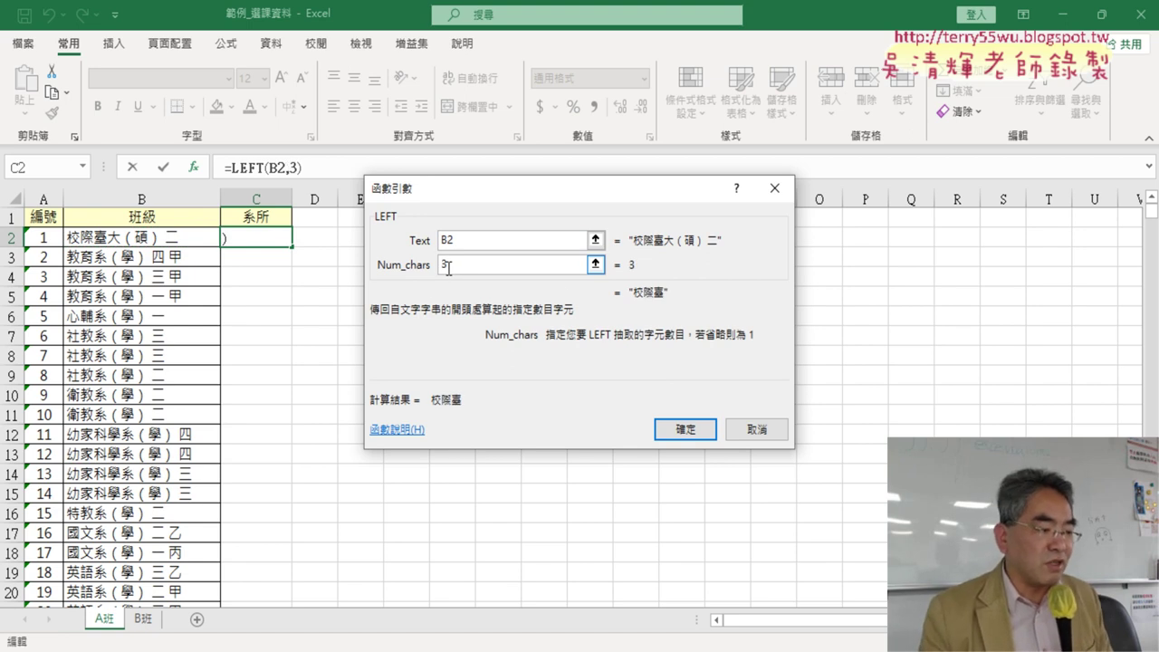
{"action": "left_click", "coordinate": [696, 429]}
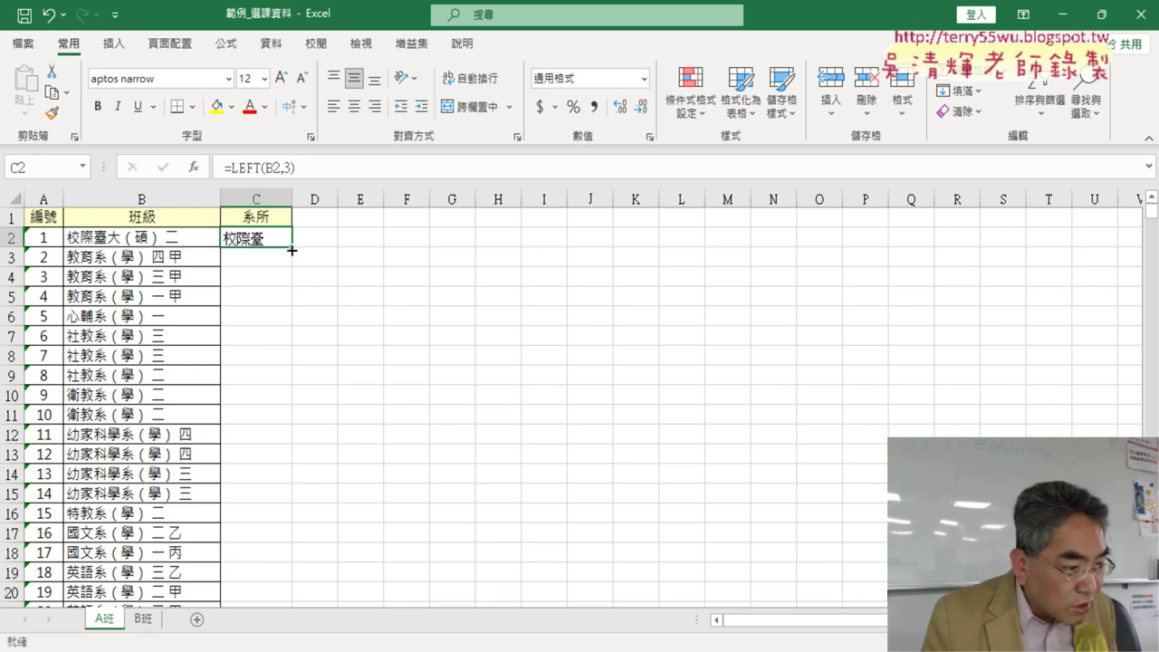
{"action": "double_click", "coordinate": [293, 248]}
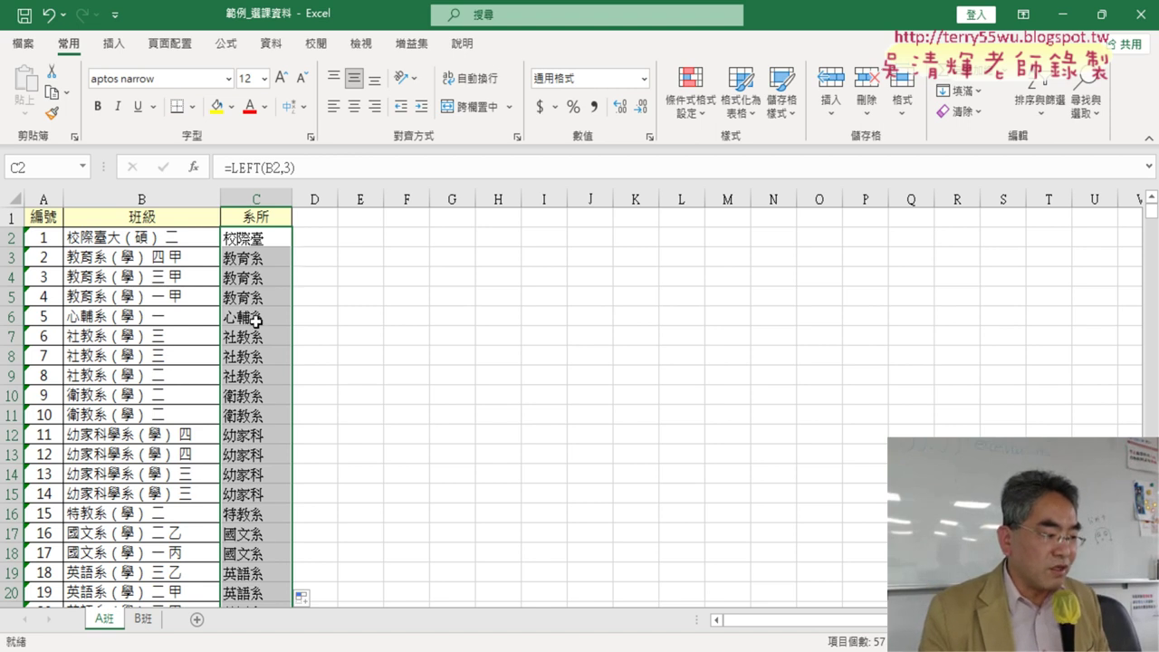
{"action": "scroll", "coordinate": [256, 326], "scroll_direction": "down", "scroll_amount": 3}
{"action": "scroll", "coordinate": [256, 326], "scroll_direction": "down", "scroll_amount": 3}
{"action": "scroll", "coordinate": [257, 326], "scroll_direction": "down", "scroll_amount": 6}
{"action": "scroll", "coordinate": [272, 363], "scroll_direction": "down", "scroll_amount": 2}
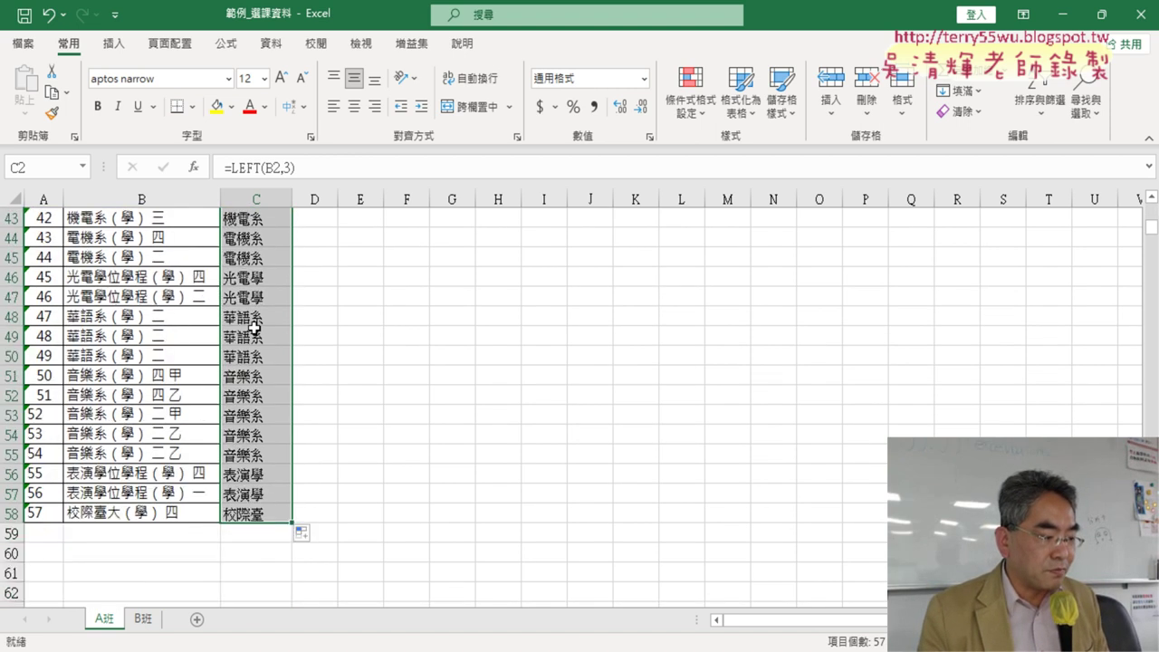
{"action": "scroll", "coordinate": [248, 485], "scroll_direction": "down", "scroll_amount": 1}
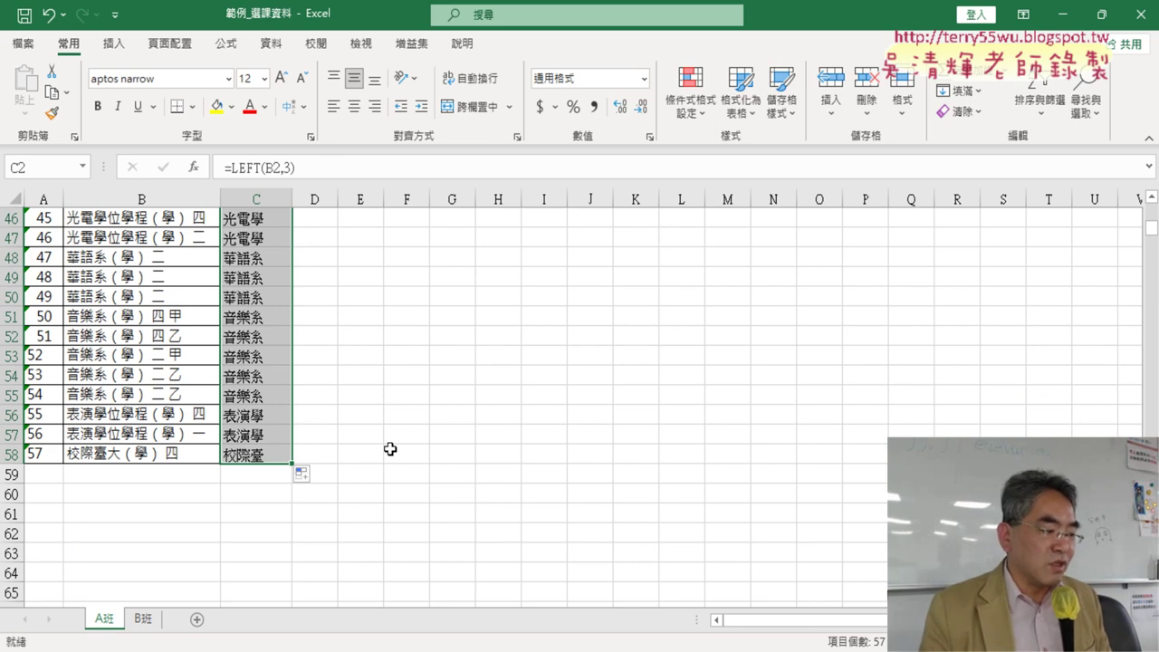
{"action": "scroll", "coordinate": [412, 435], "scroll_direction": "up", "scroll_amount": 4}
{"action": "scroll", "coordinate": [412, 435], "scroll_direction": "up", "scroll_amount": 8}
{"action": "scroll", "coordinate": [412, 435], "scroll_direction": "up", "scroll_amount": 3}
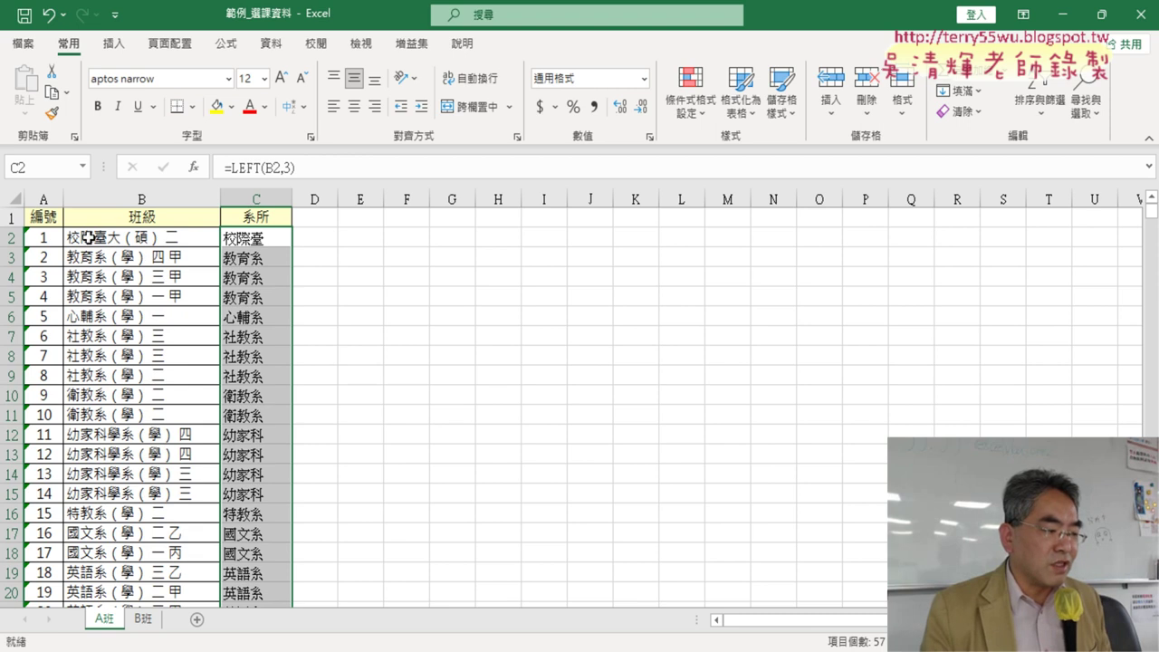
{"action": "scroll", "coordinate": [157, 336], "scroll_direction": "down", "scroll_amount": 2}
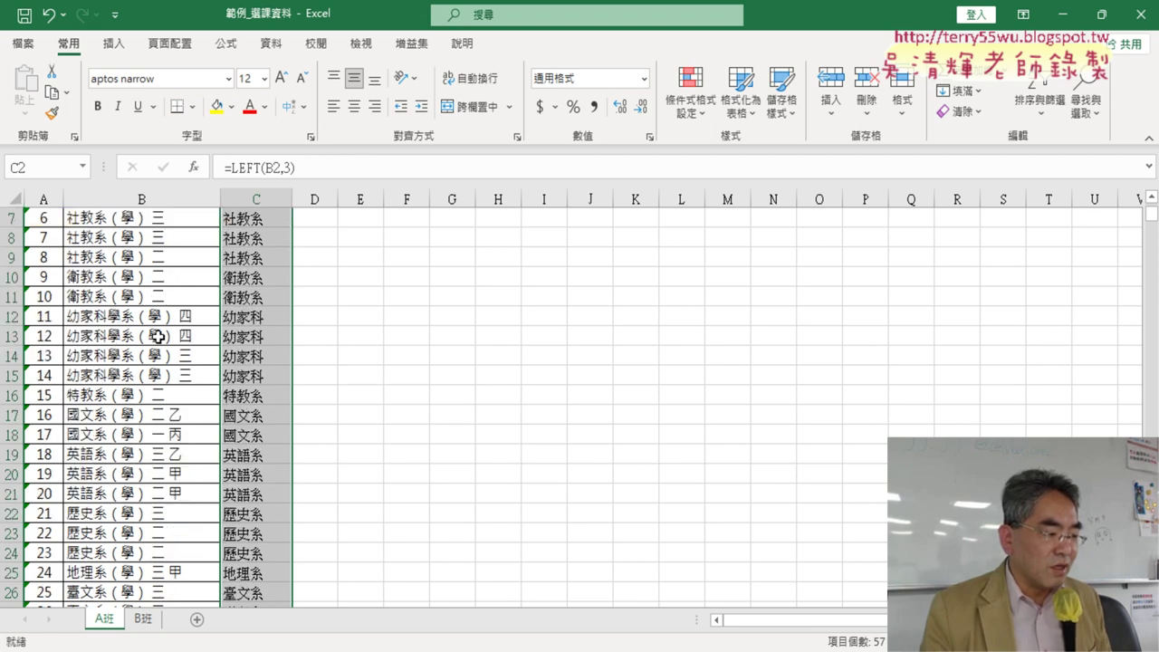
{"action": "scroll", "coordinate": [136, 337], "scroll_direction": "down", "scroll_amount": 4}
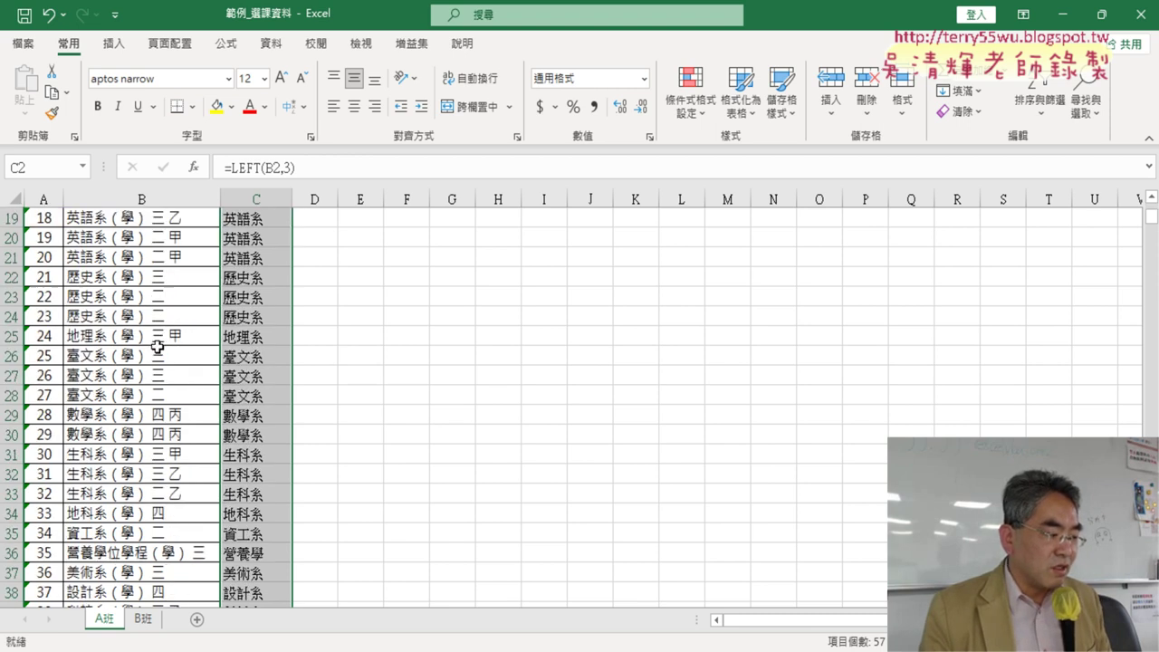
{"action": "scroll", "coordinate": [157, 357], "scroll_direction": "down", "scroll_amount": 3}
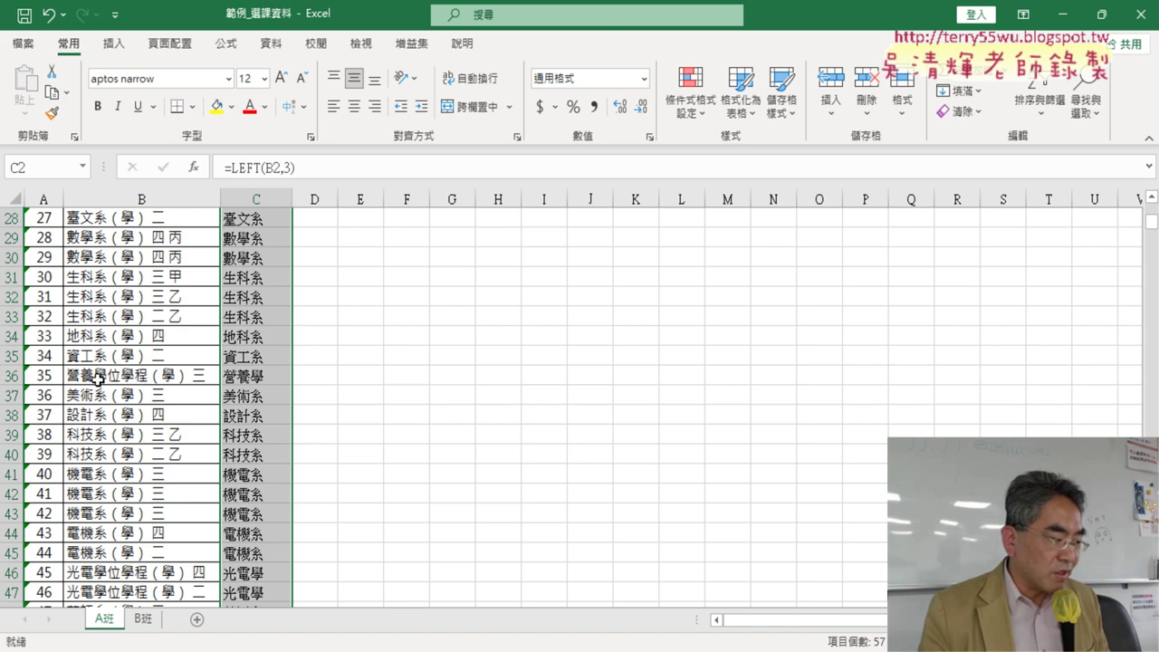
{"action": "scroll", "coordinate": [135, 377], "scroll_direction": "down", "scroll_amount": 2}
{"action": "scroll", "coordinate": [146, 376], "scroll_direction": "up", "scroll_amount": 4}
{"action": "scroll", "coordinate": [145, 373], "scroll_direction": "up", "scroll_amount": 4}
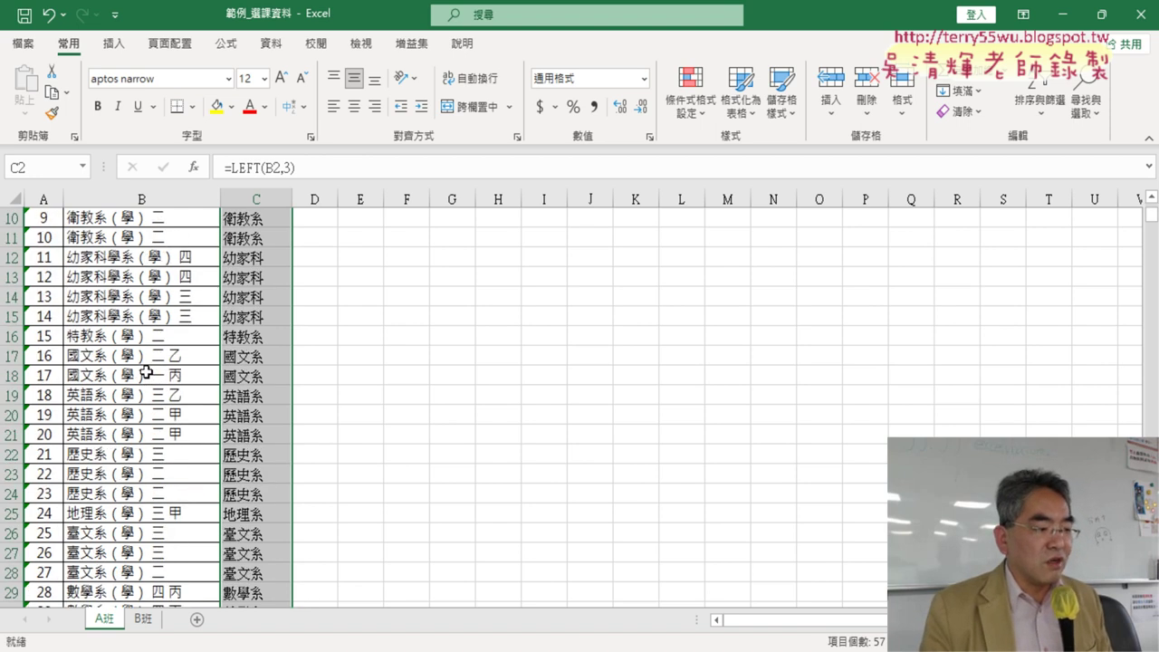
{"action": "scroll", "coordinate": [146, 372], "scroll_direction": "up", "scroll_amount": 3}
{"action": "left_click", "coordinate": [254, 236]}
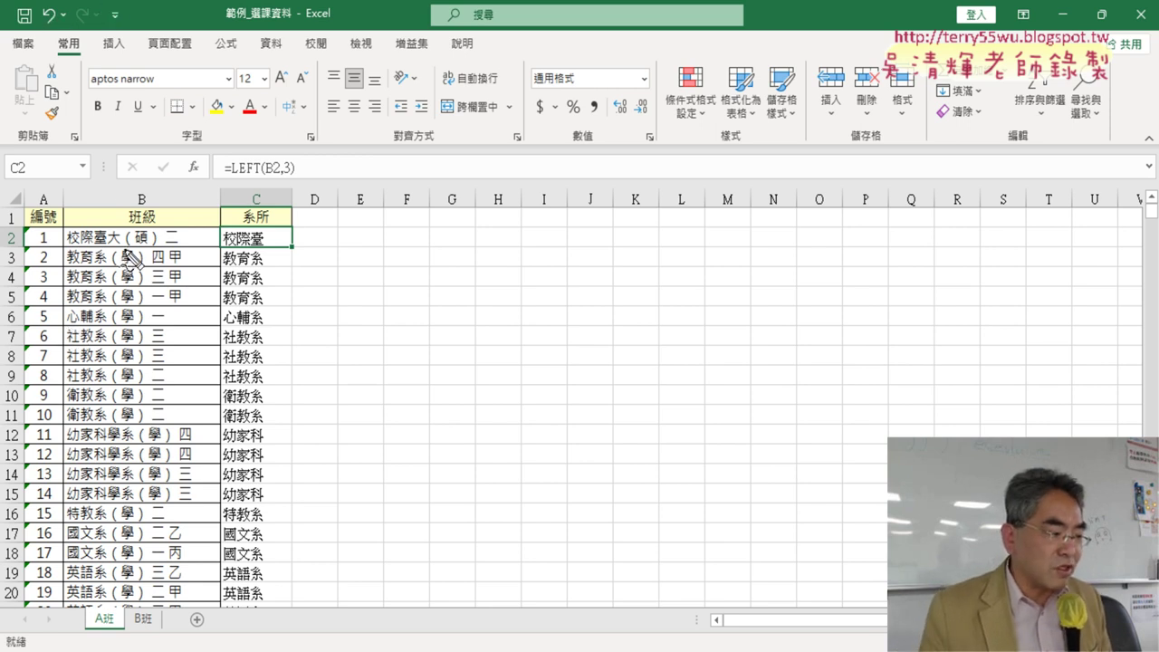
{"action": "mouse_move", "coordinate": [125, 245]}
{"action": "left_mouse_down"}
{"action": "mouse_move", "coordinate": [141, 240]}
{"action": "mouse_move", "coordinate": [134, 248]}
{"action": "left_mouse_up"}
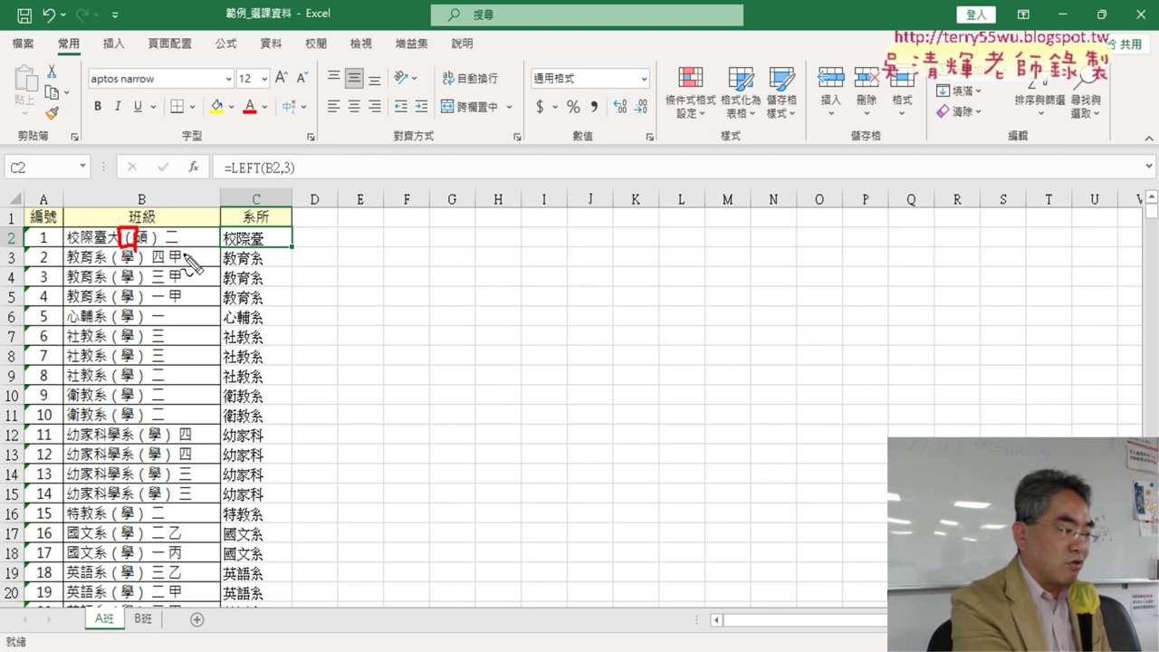
{"action": "key", "text": "Escape"}
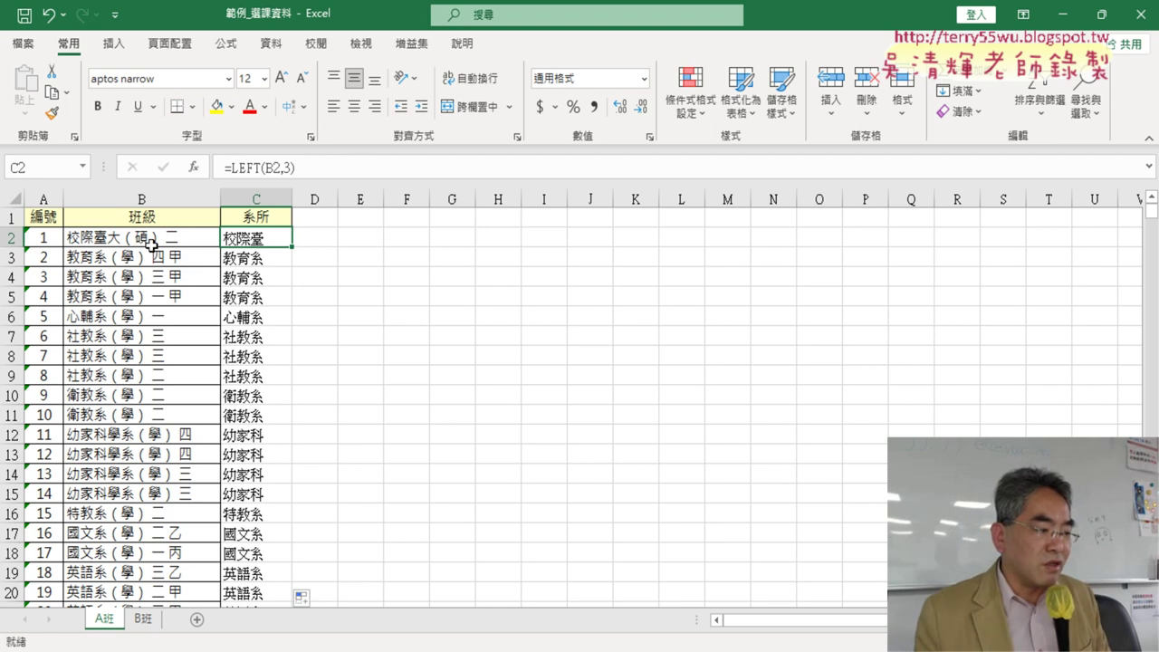
- Copy the opening bracket '(' from B2's class name, then select D2
{"action": "double_click", "coordinate": [121, 237]}
{"action": "key", "text": "shift+Right"}
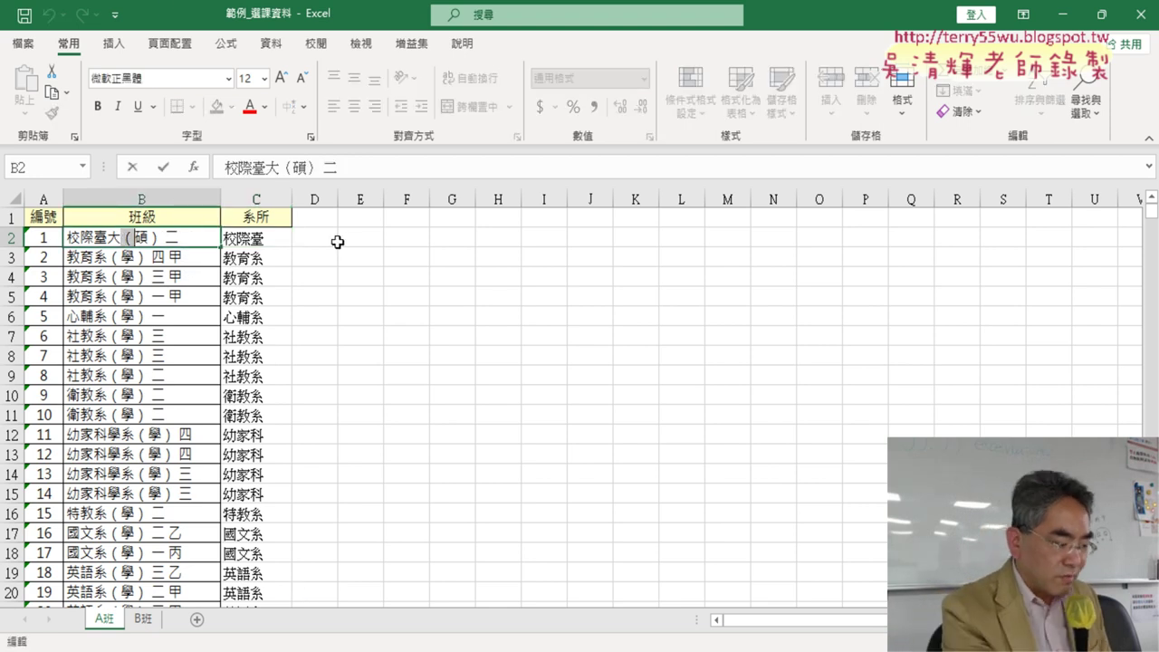
{"action": "key", "text": "ctrl+c"}
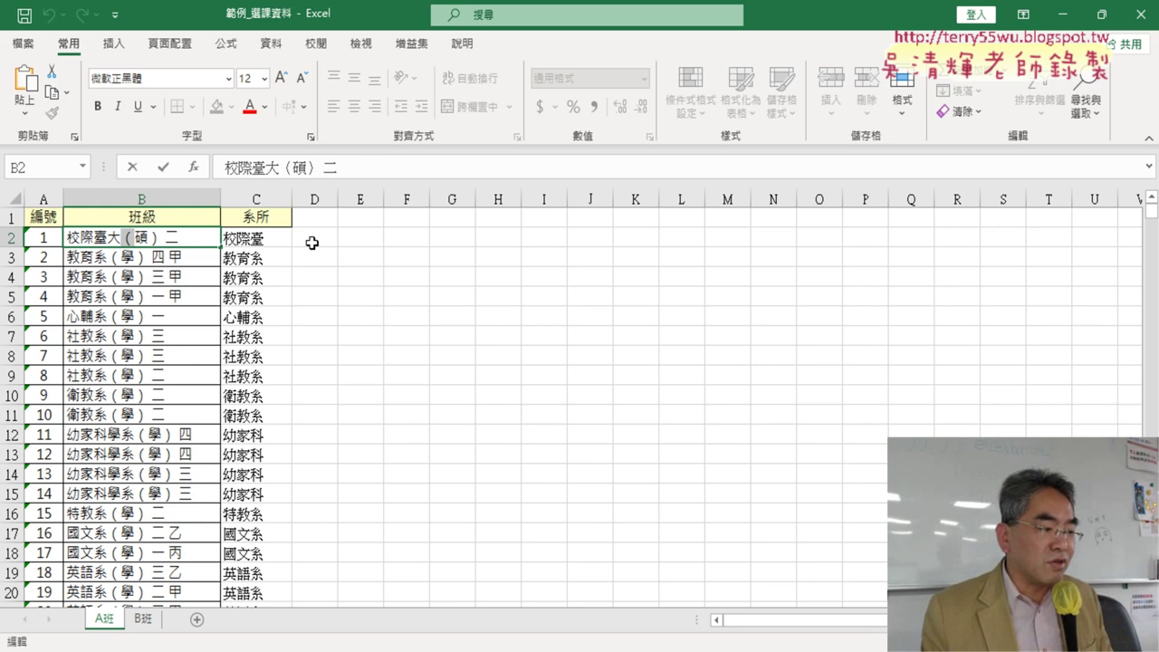
{"action": "left_click", "coordinate": [317, 239]}
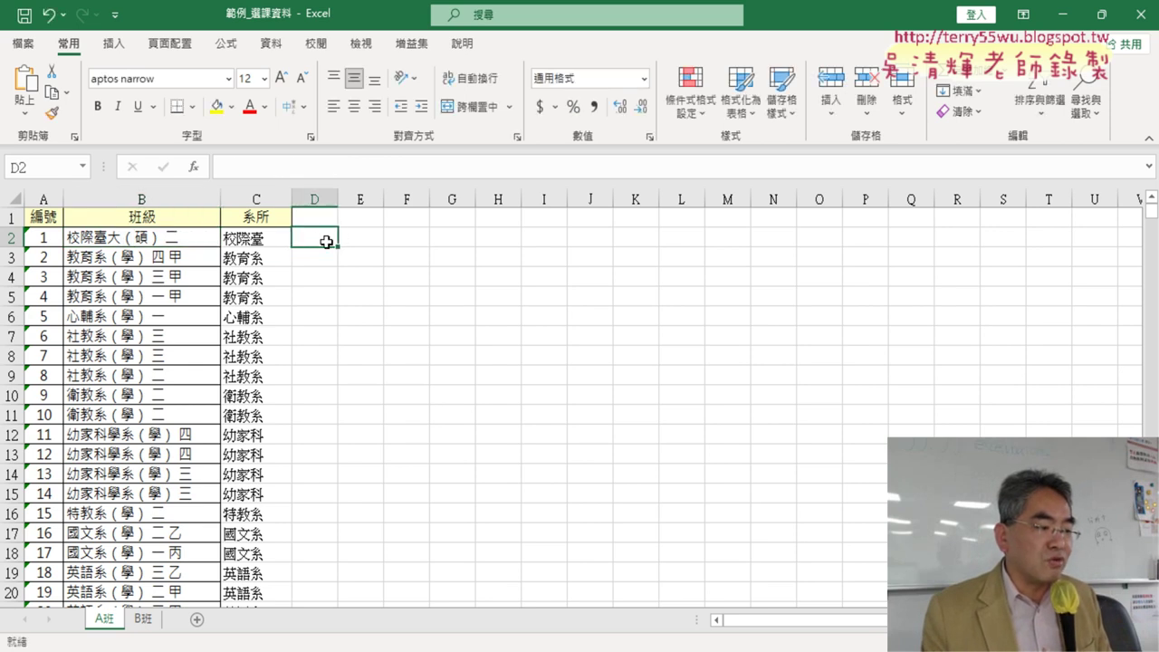
- Open Insert Function for D2, review LEFT under 文字, then switch the category to 全部
{"action": "left_click", "coordinate": [193, 166]}
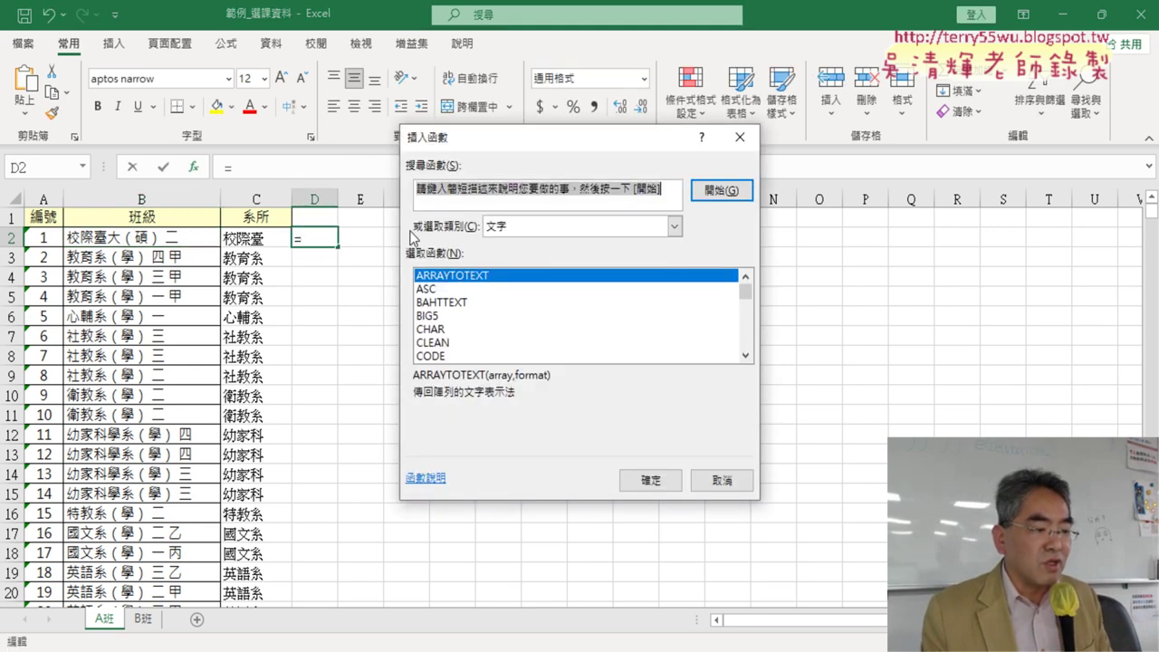
{"action": "left_click", "coordinate": [540, 232]}
{"action": "left_click", "coordinate": [538, 228]}
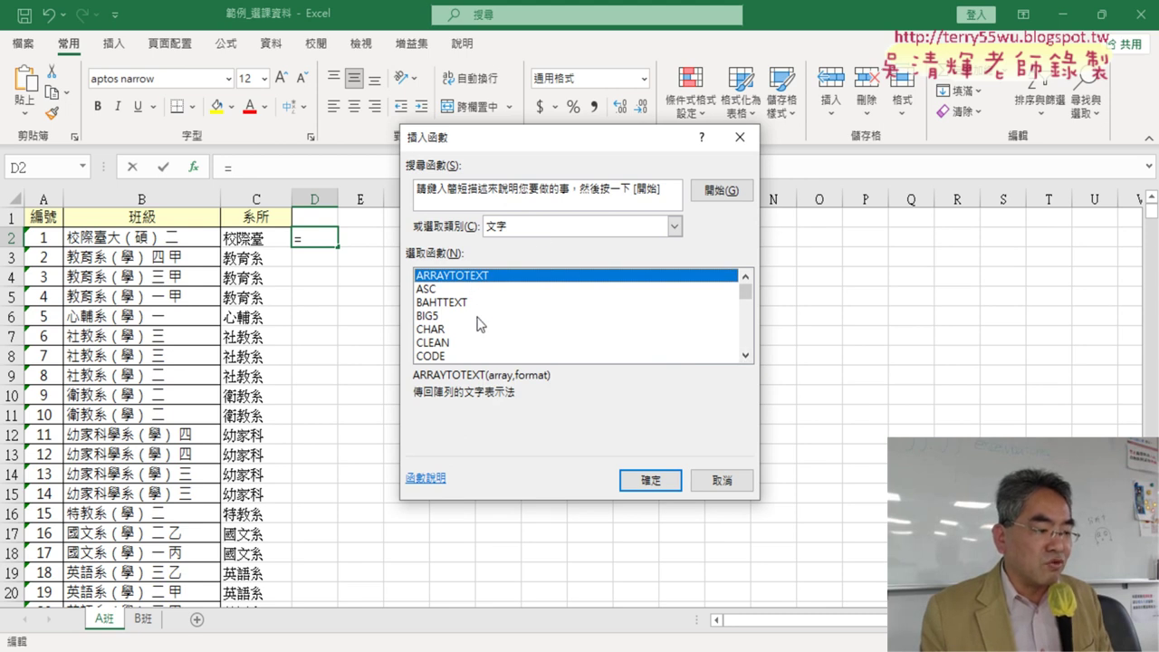
{"action": "left_click", "coordinate": [746, 355]}
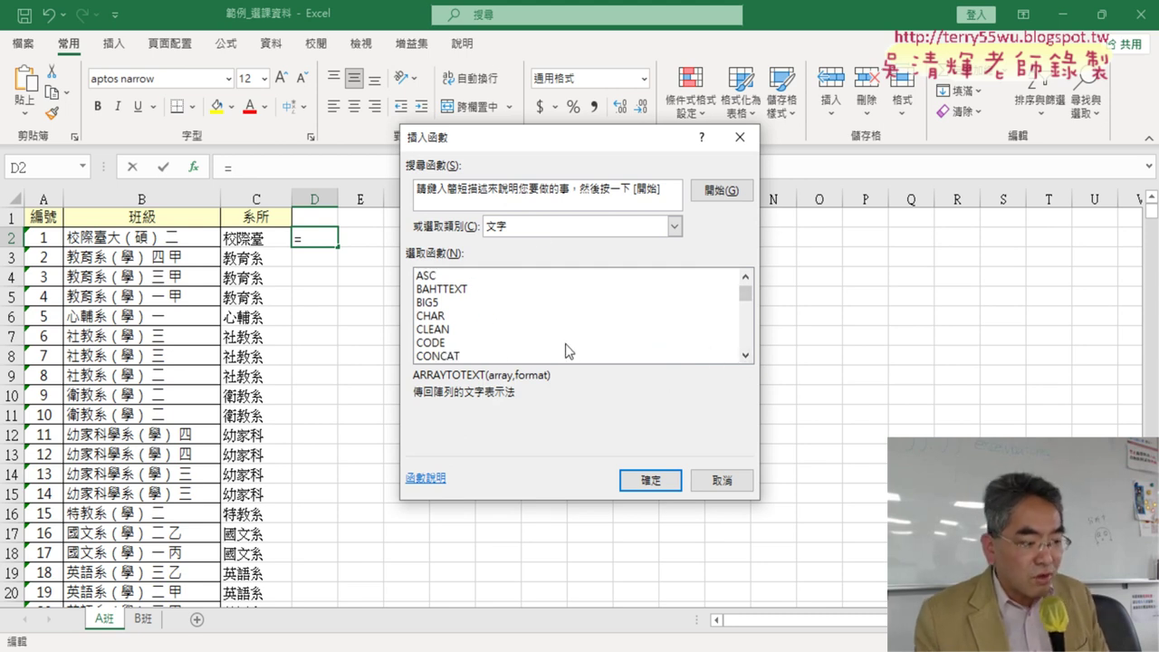
{"action": "left_click", "coordinate": [745, 355]}
{"action": "left_click", "coordinate": [746, 355]}
{"action": "left_click", "coordinate": [745, 355]}
{"action": "left_click", "coordinate": [745, 355]}
{"action": "left_click", "coordinate": [745, 355]}
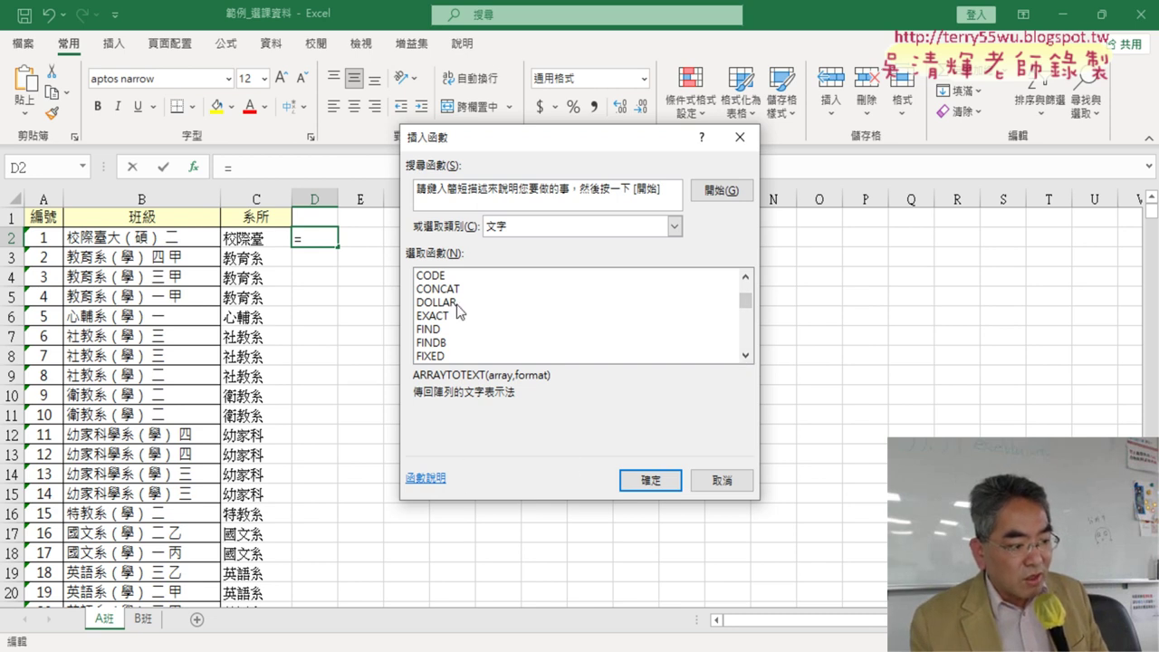
{"action": "left_click", "coordinate": [746, 355]}
{"action": "left_click", "coordinate": [746, 355]}
{"action": "left_click", "coordinate": [746, 355]}
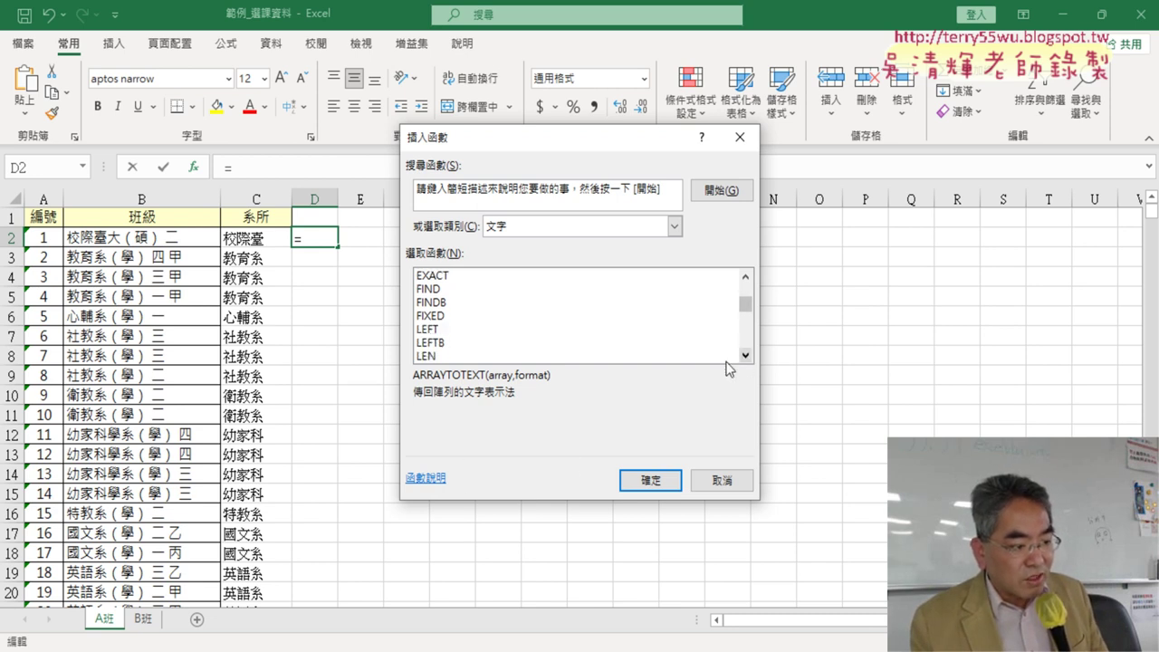
{"action": "left_click", "coordinate": [427, 329]}
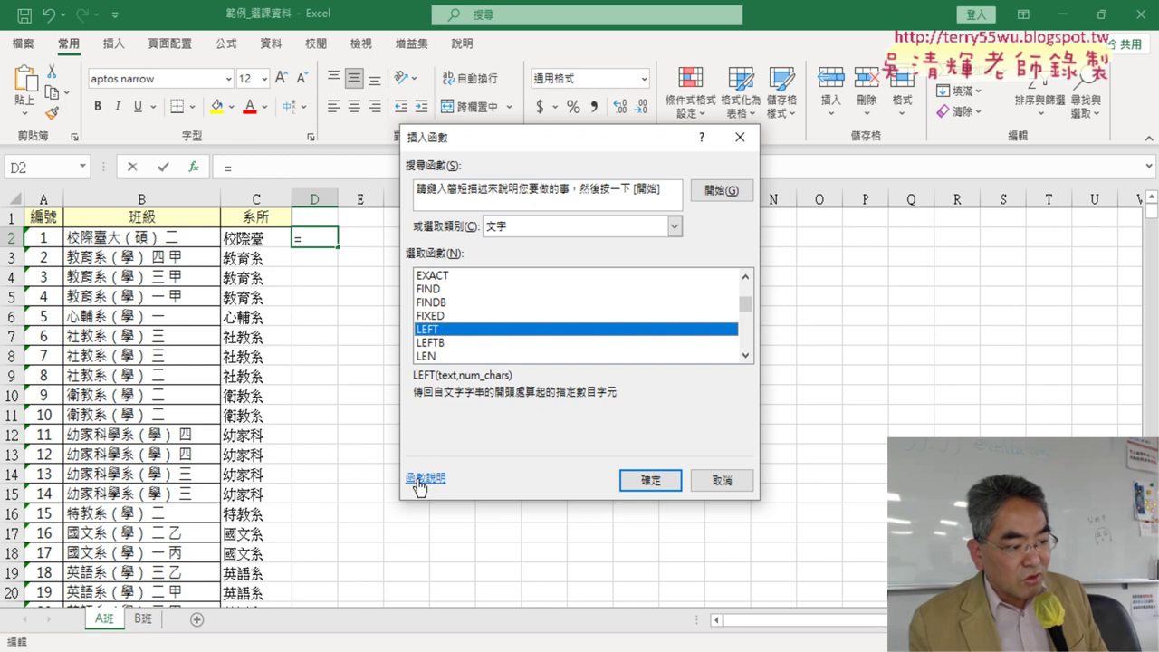
{"action": "left_click", "coordinate": [590, 225]}
{"action": "left_click", "coordinate": [591, 261]}
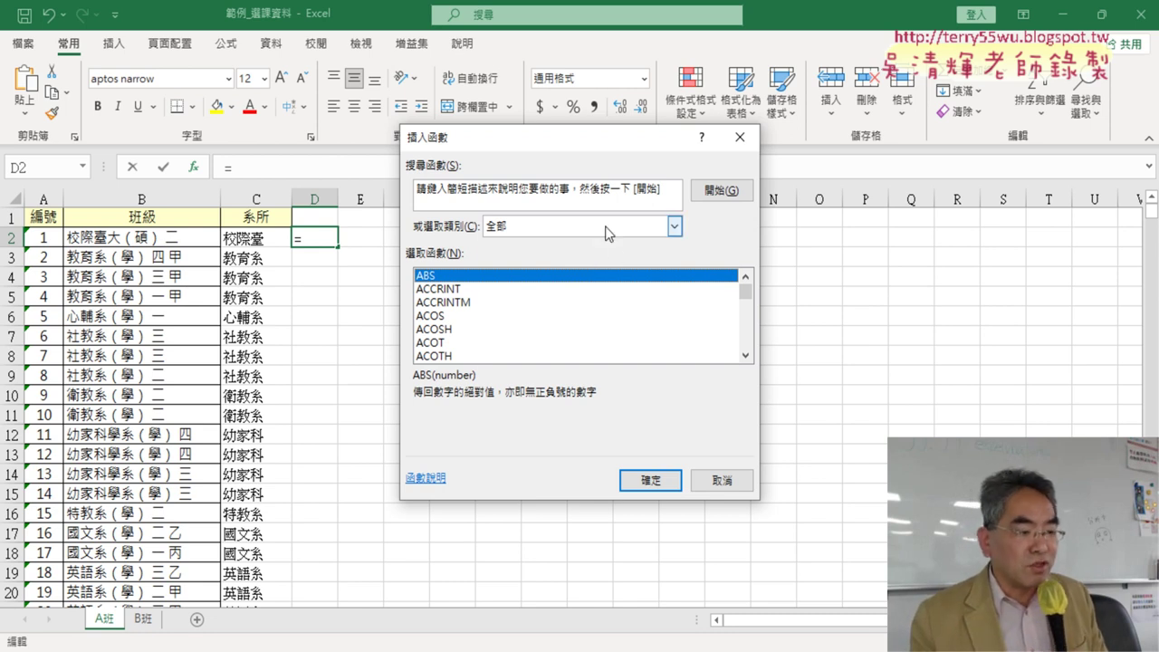
- Choose FIND from the 文字 category and open its Function Arguments dialog
{"action": "left_click", "coordinate": [675, 226]}
{"action": "left_click", "coordinate": [601, 352]}
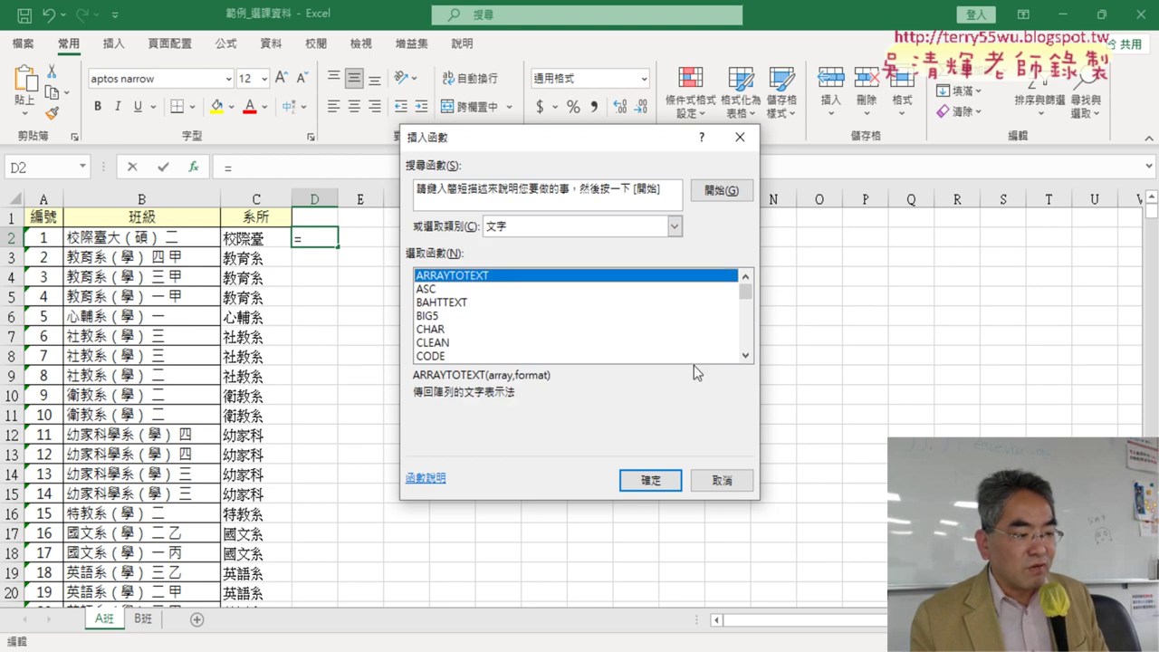
{"action": "left_click", "coordinate": [748, 357]}
{"action": "left_click", "coordinate": [748, 357]}
{"action": "left_click", "coordinate": [748, 357]}
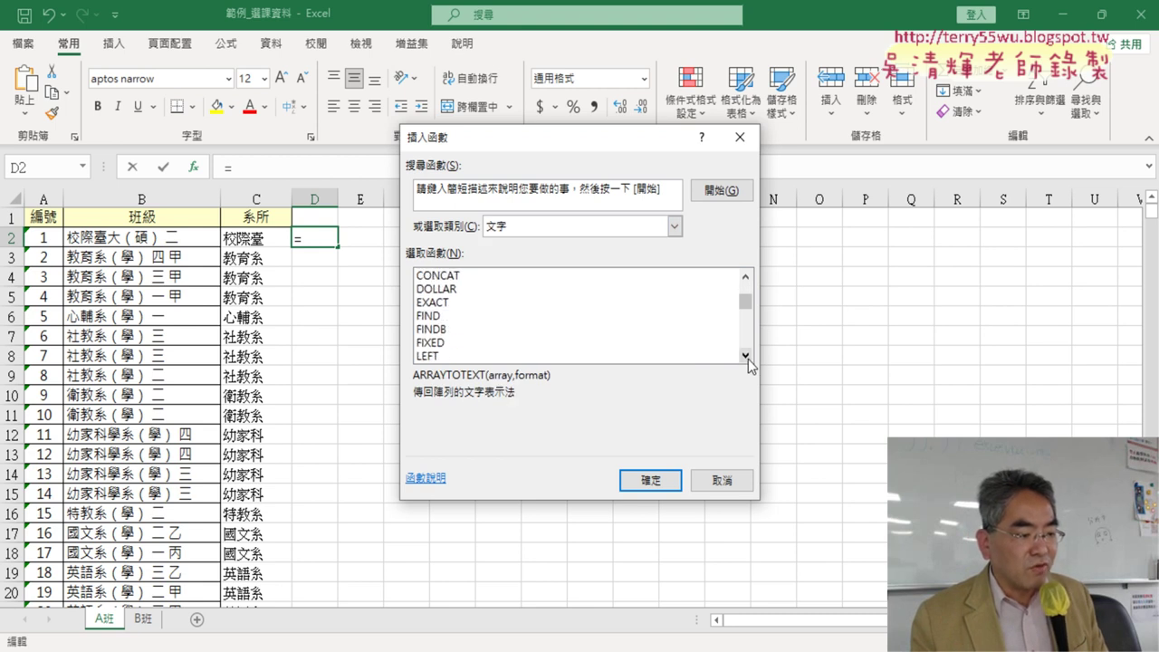
{"action": "left_click", "coordinate": [482, 317]}
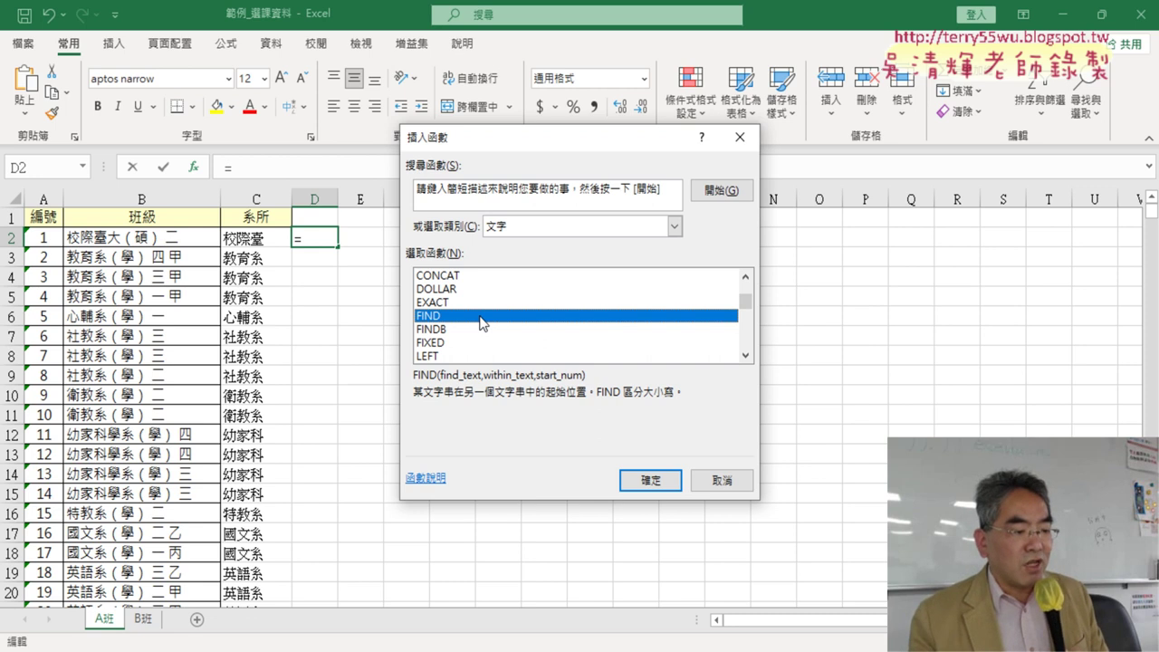
{"action": "left_click", "coordinate": [650, 481]}
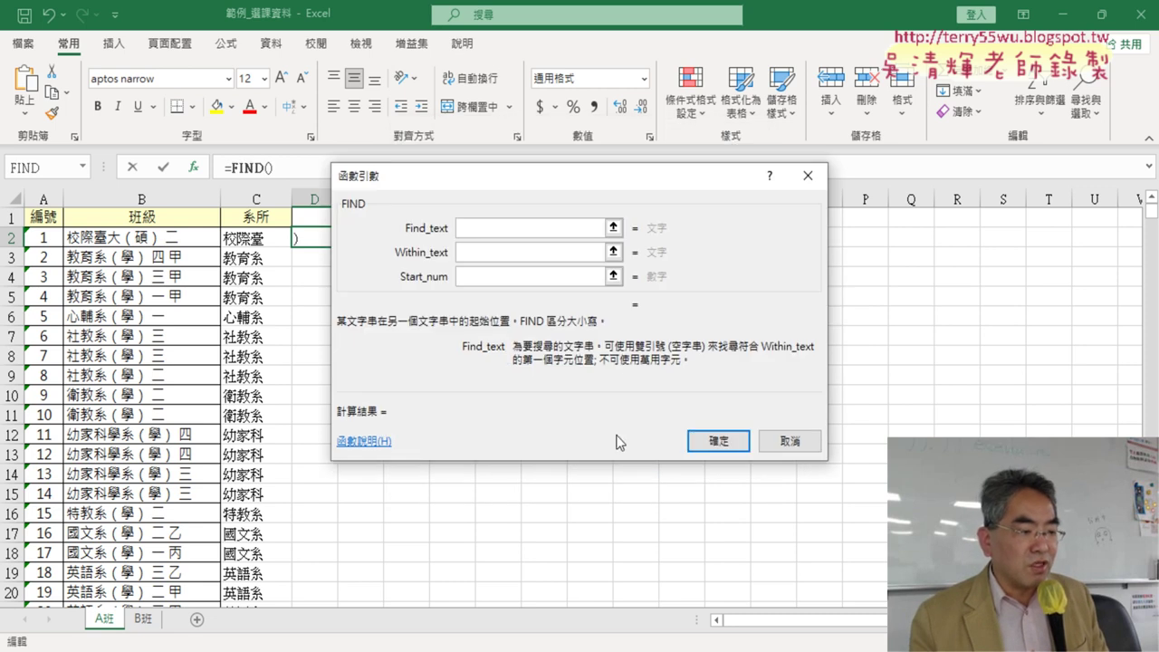